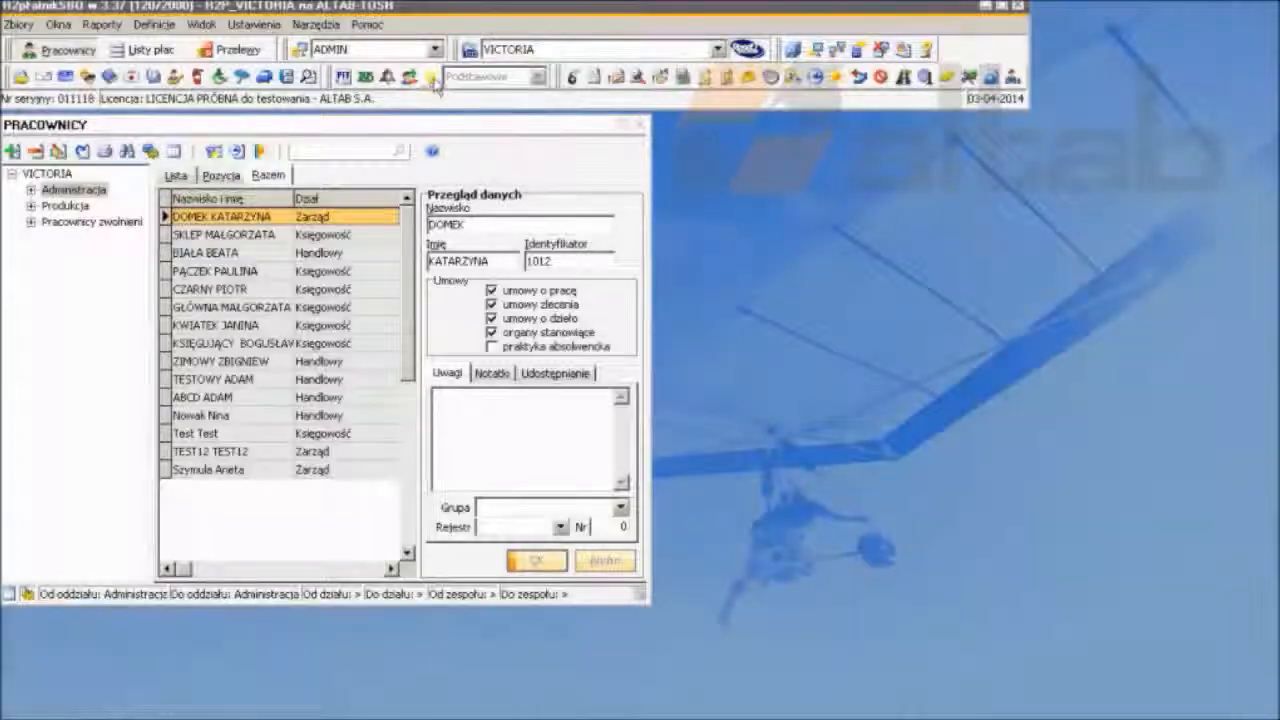
- Open the selected employee's delegations from the current employment record and add a new foreign (Zagraniczna) delegation
left_click(433, 78)
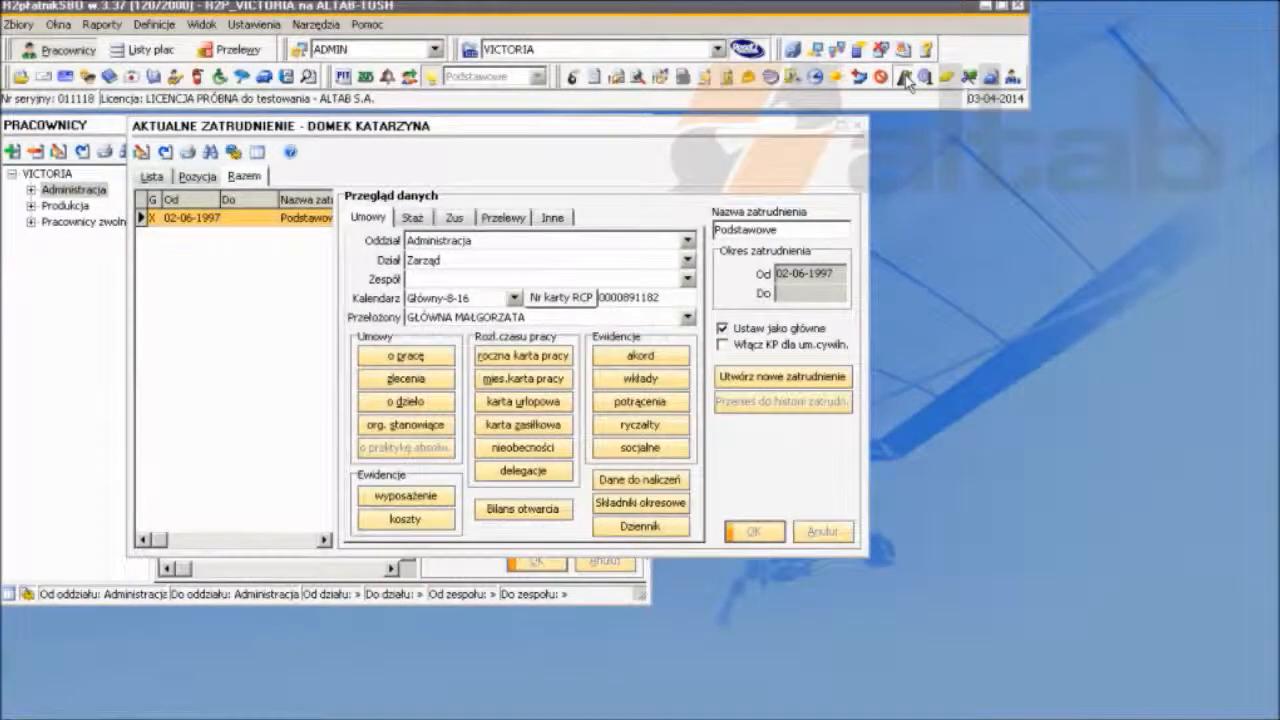
left_click(905, 78)
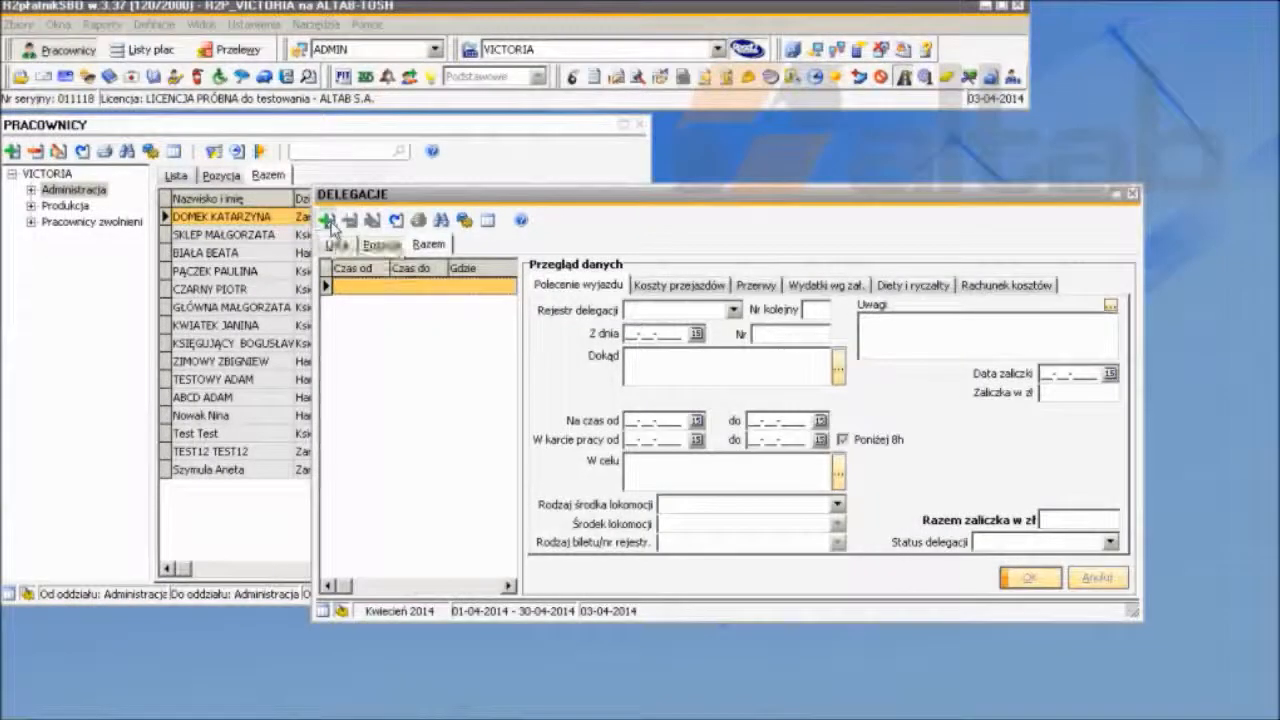
left_click(329, 222)
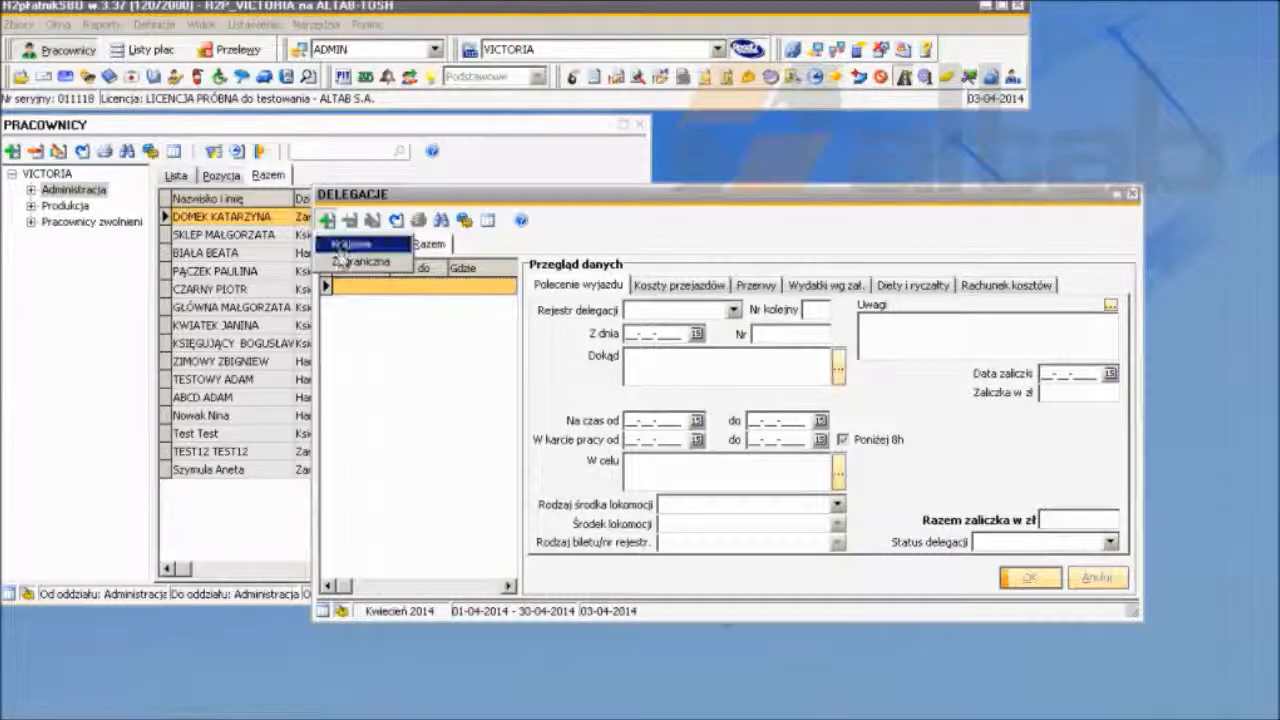
left_click(343, 262)
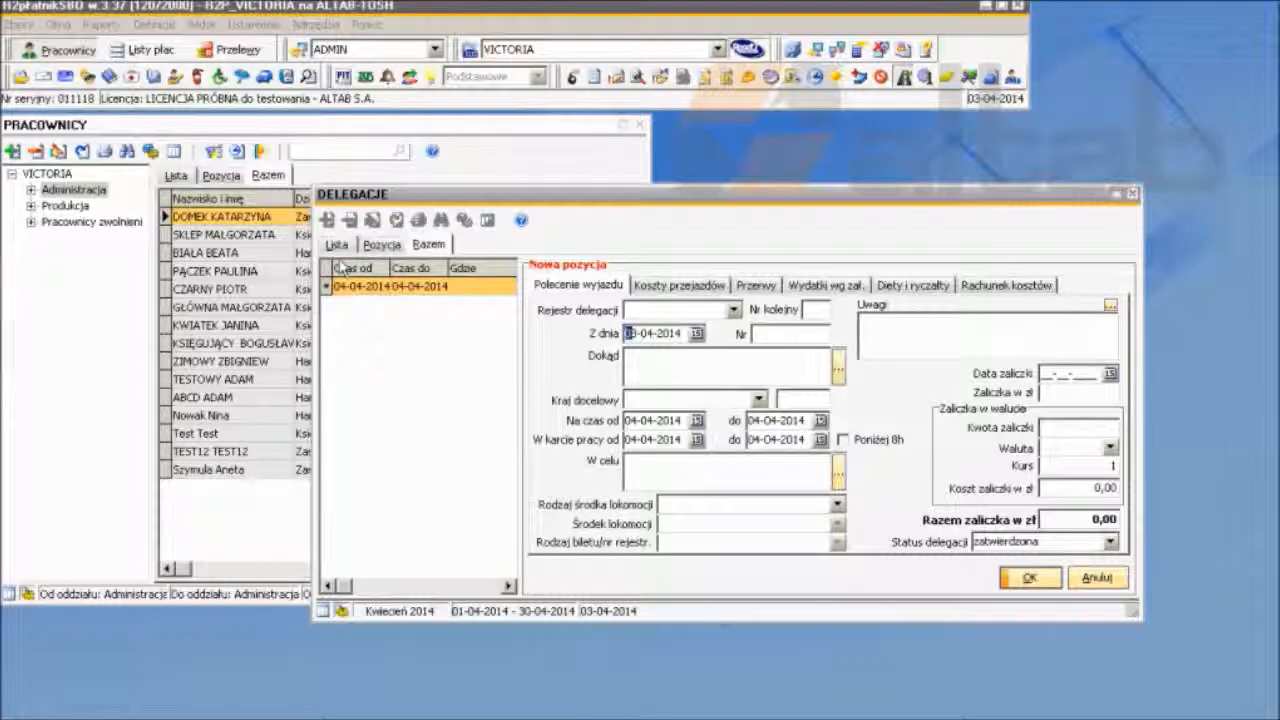
- Assign the new delegation to the Delegacja zagraniczna register and date it 01-04-2014
left_click(734, 310)
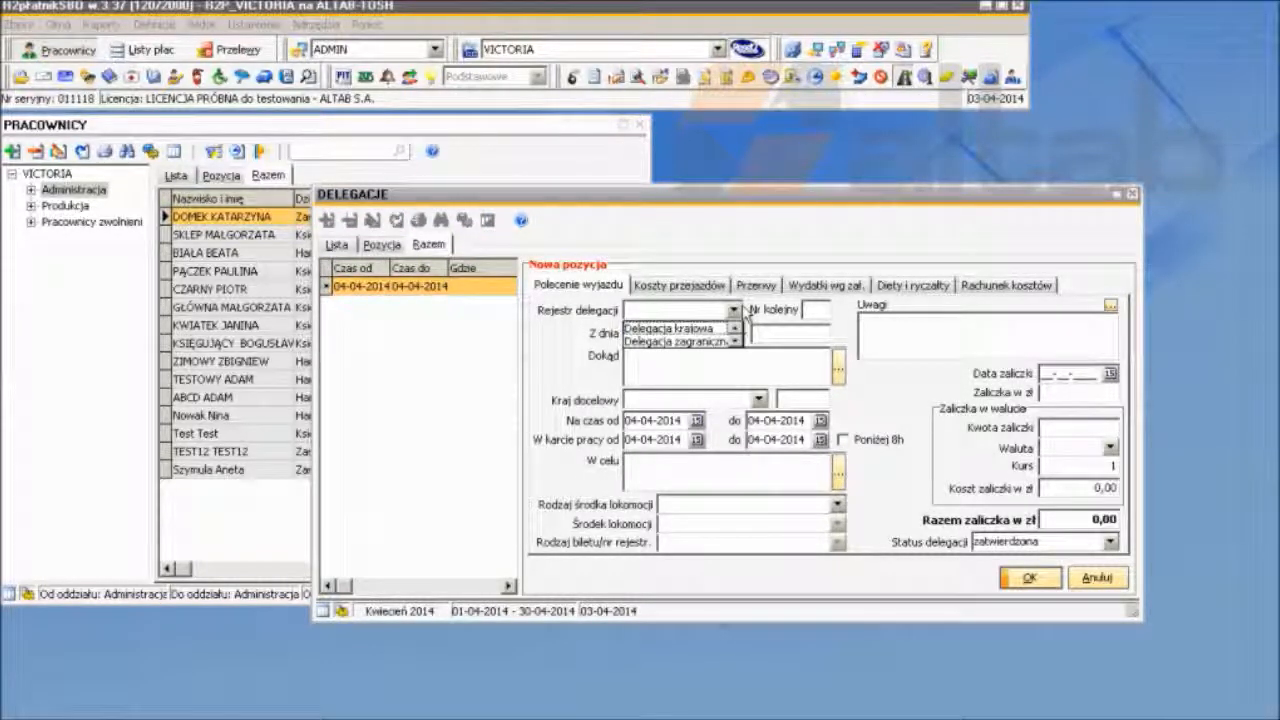
left_click(726, 342)
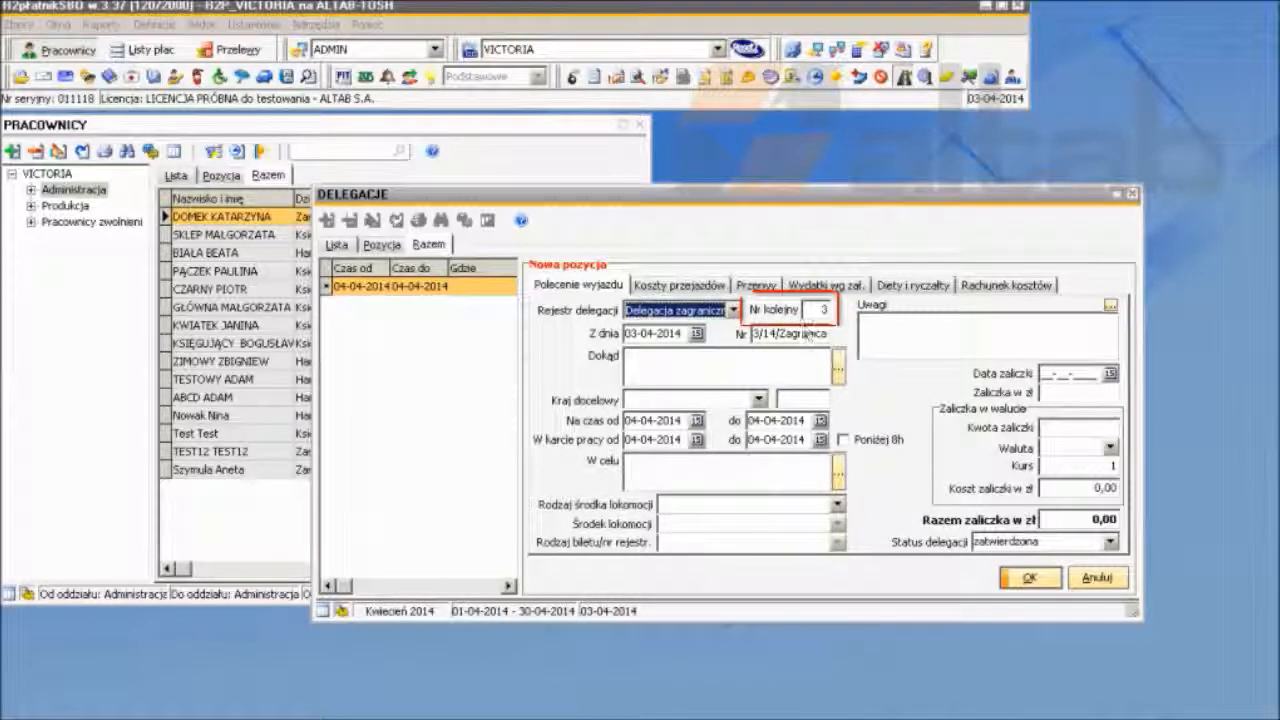
left_click(697, 334)
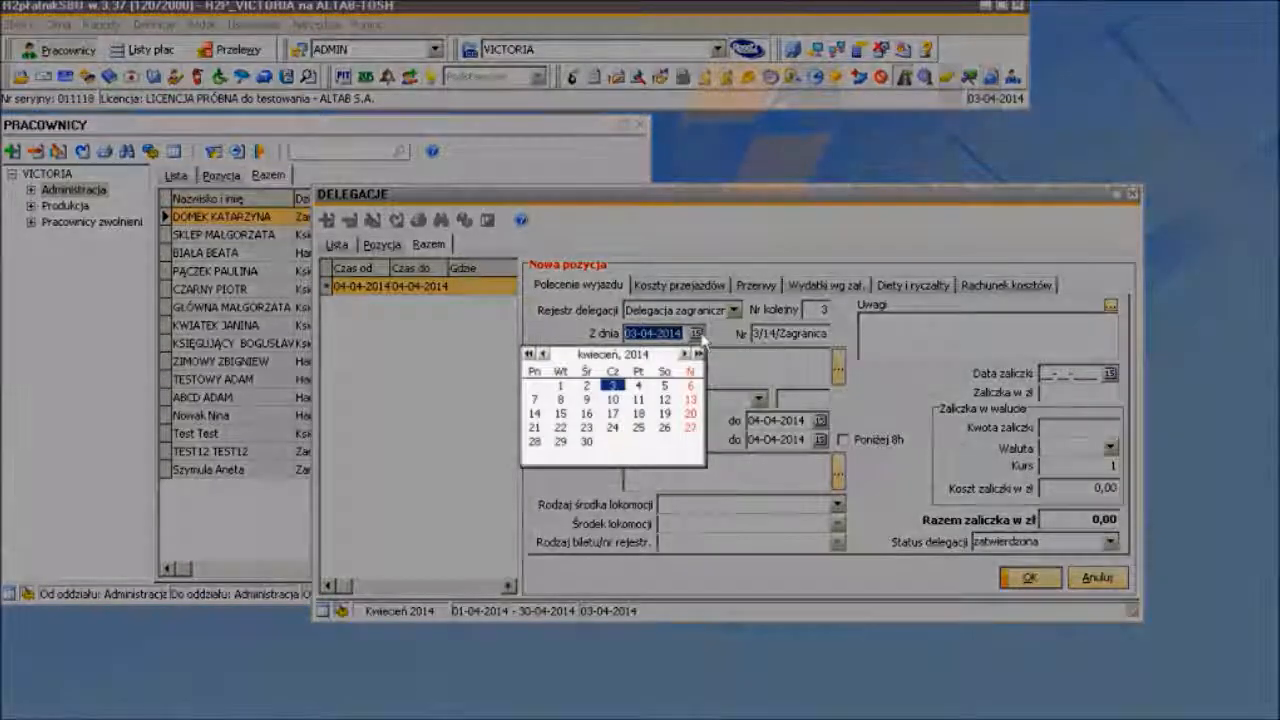
left_click(561, 386)
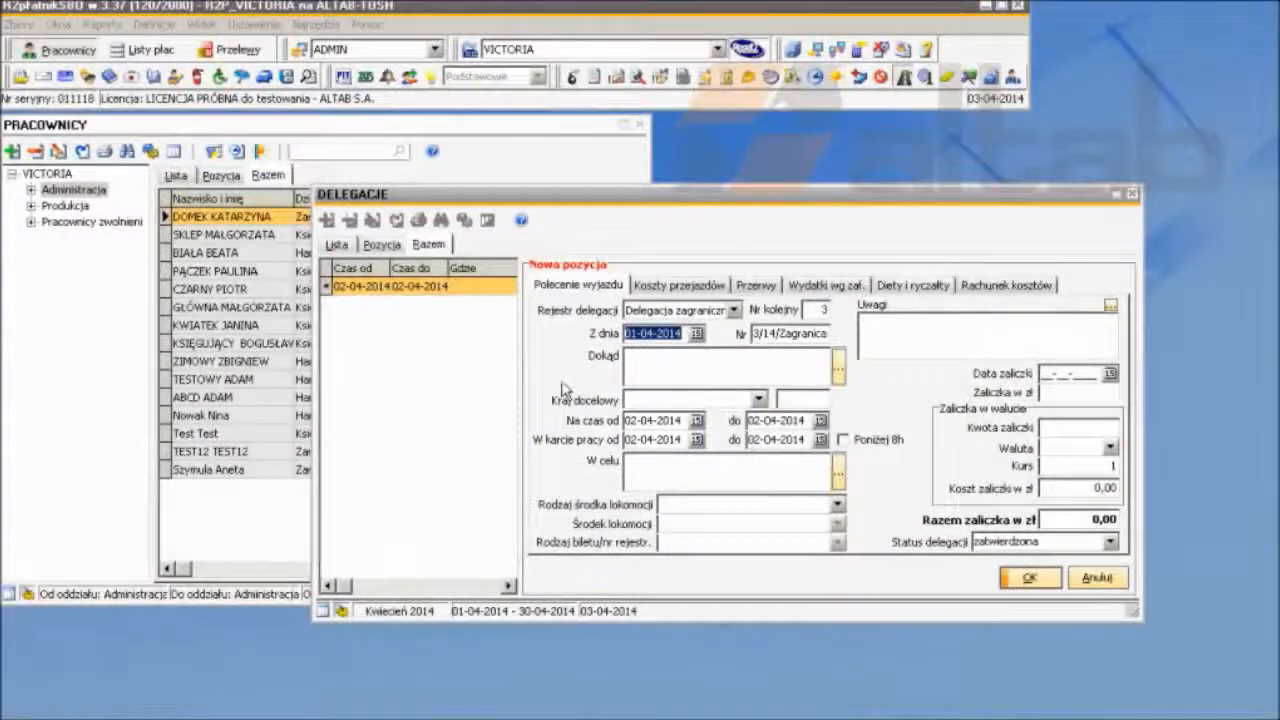
- Fill in the destination with the library entry Firma ABC and set the target country to Niemcy
left_click(654, 359)
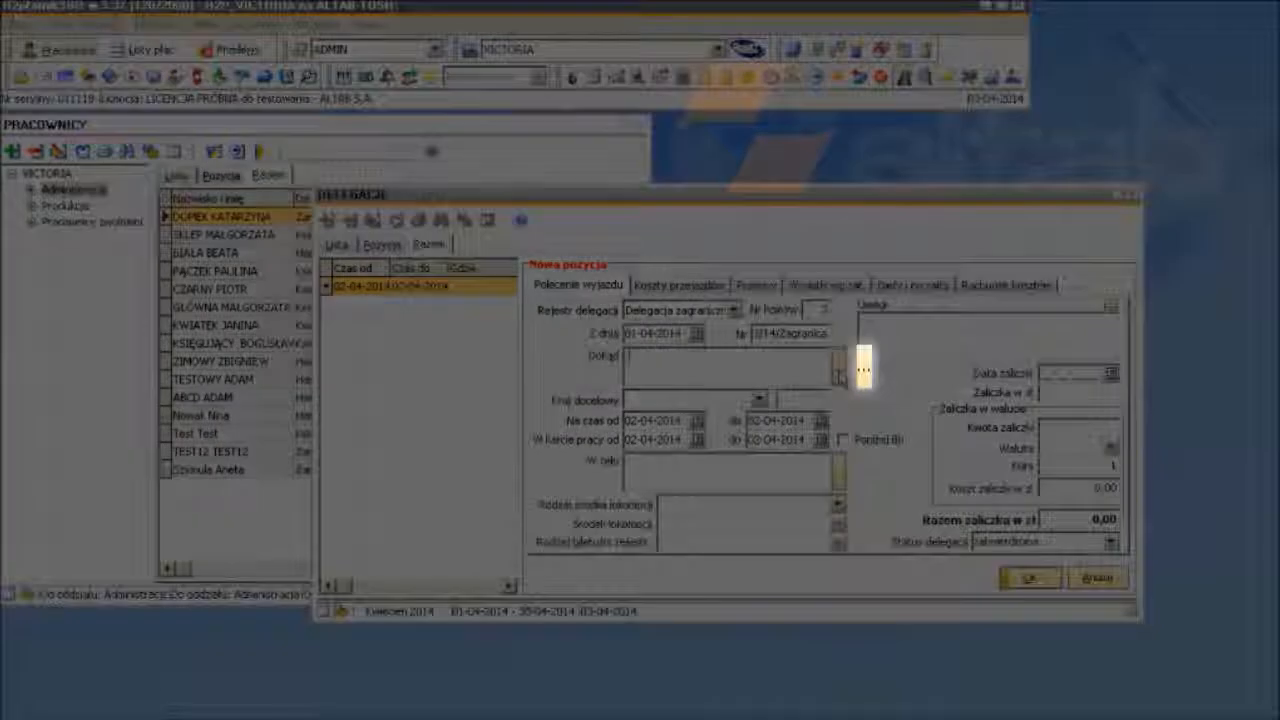
left_click(839, 369)
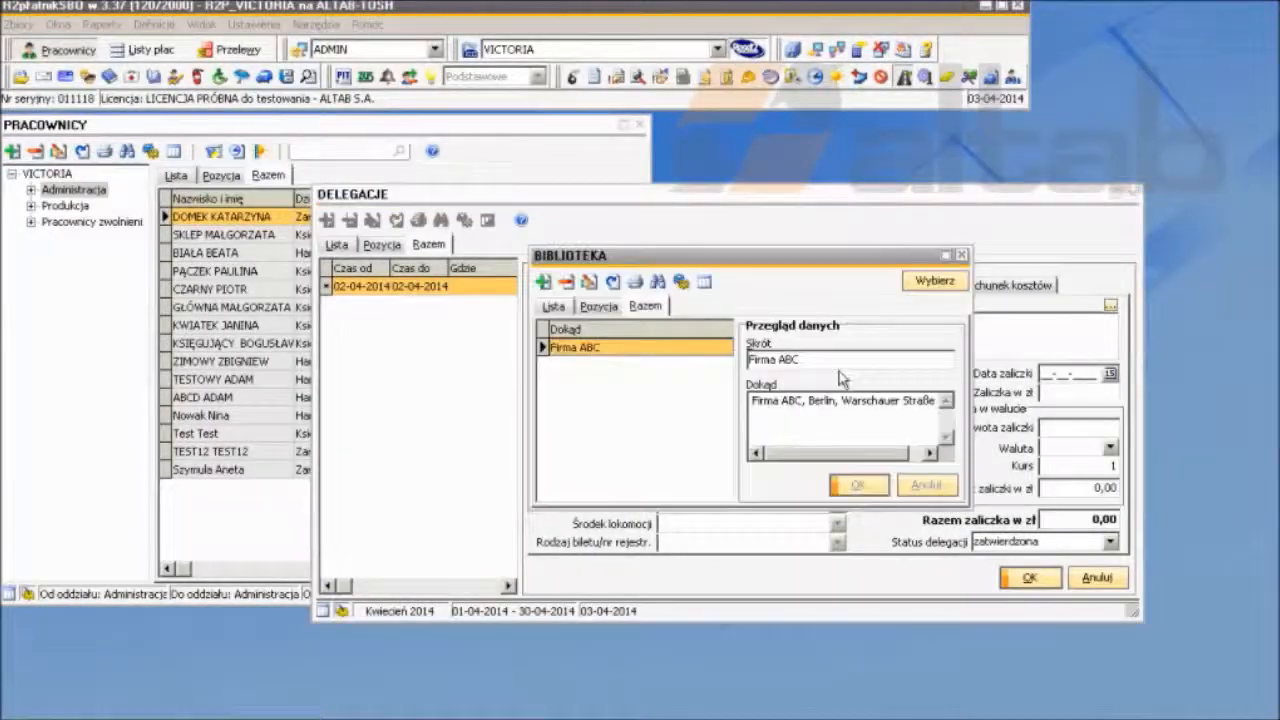
left_click(924, 283)
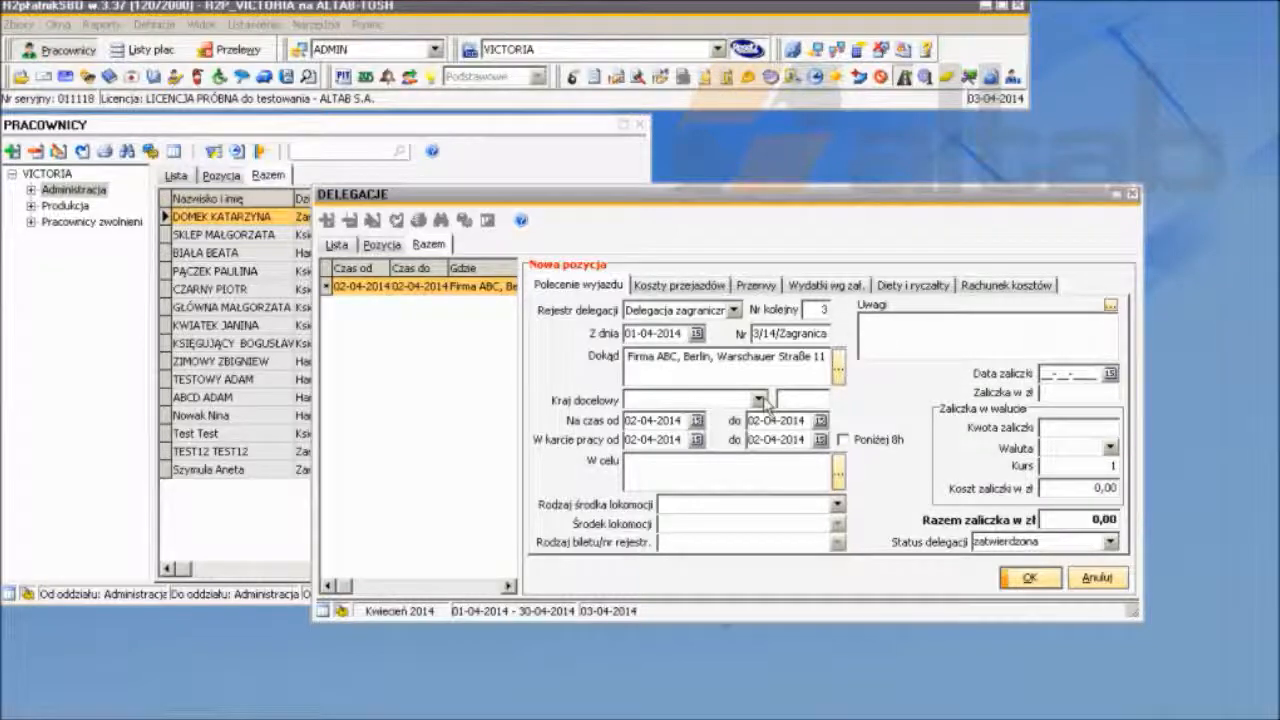
left_click(762, 400)
left_click(714, 423)
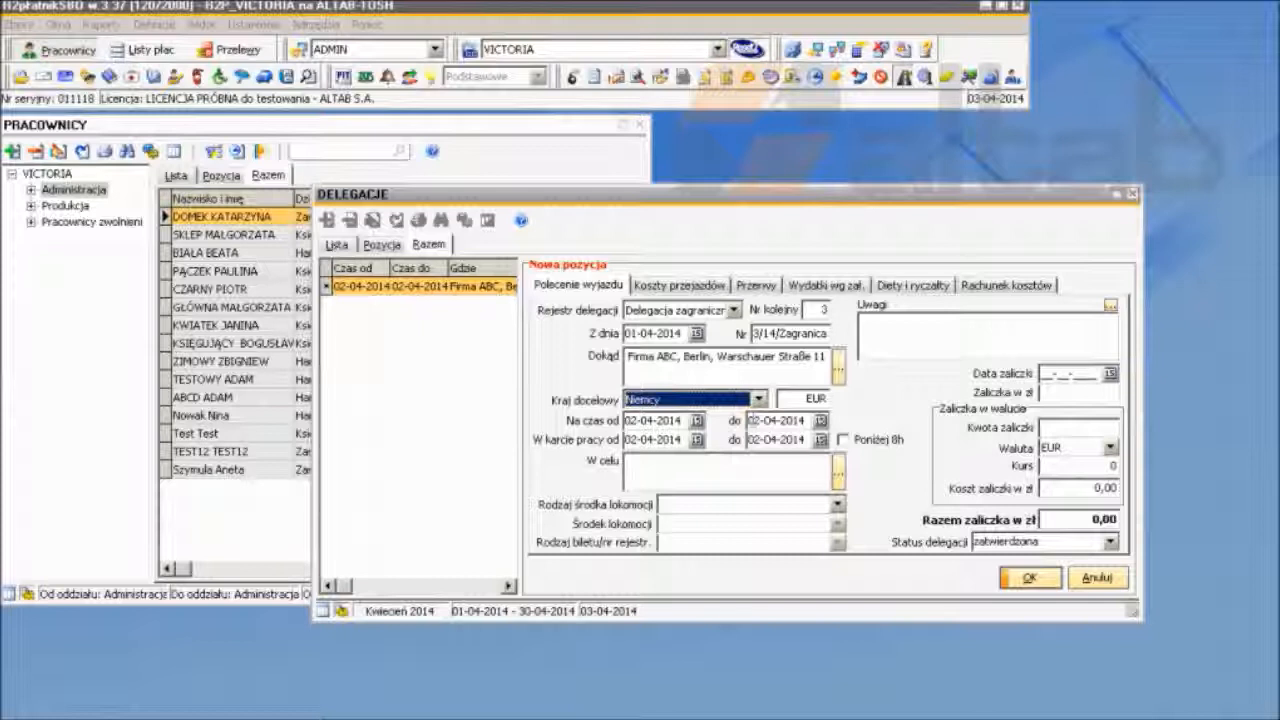
- Set the trip's end date to 03-04-2014 and choose szkolenie from the library as its purpose
left_click(757, 420)
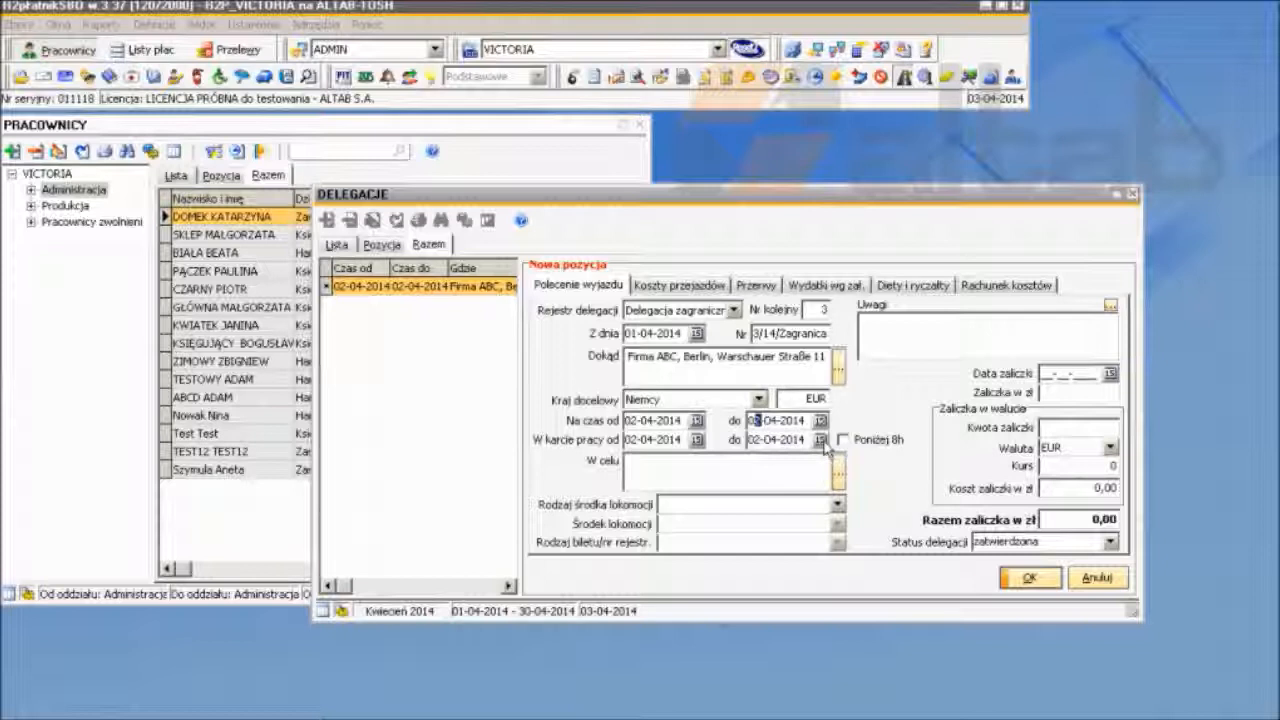
type("3")
left_click(645, 439)
left_click(768, 440)
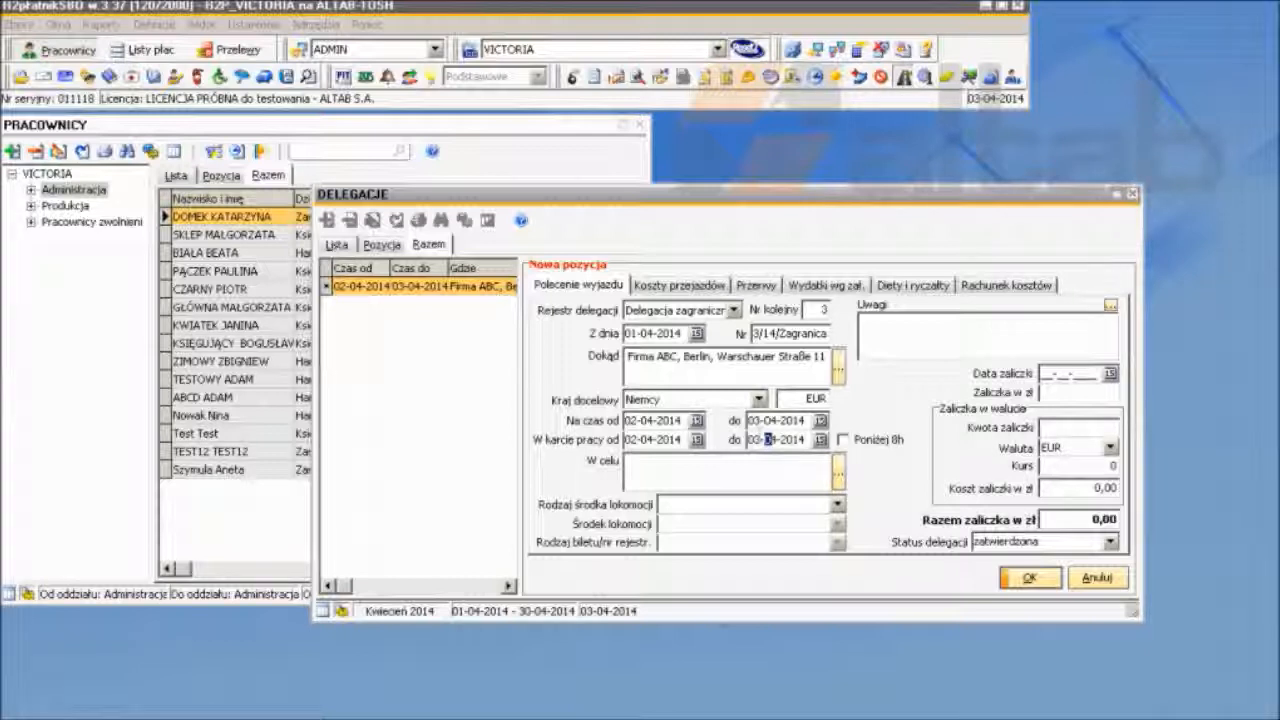
left_click(843, 471)
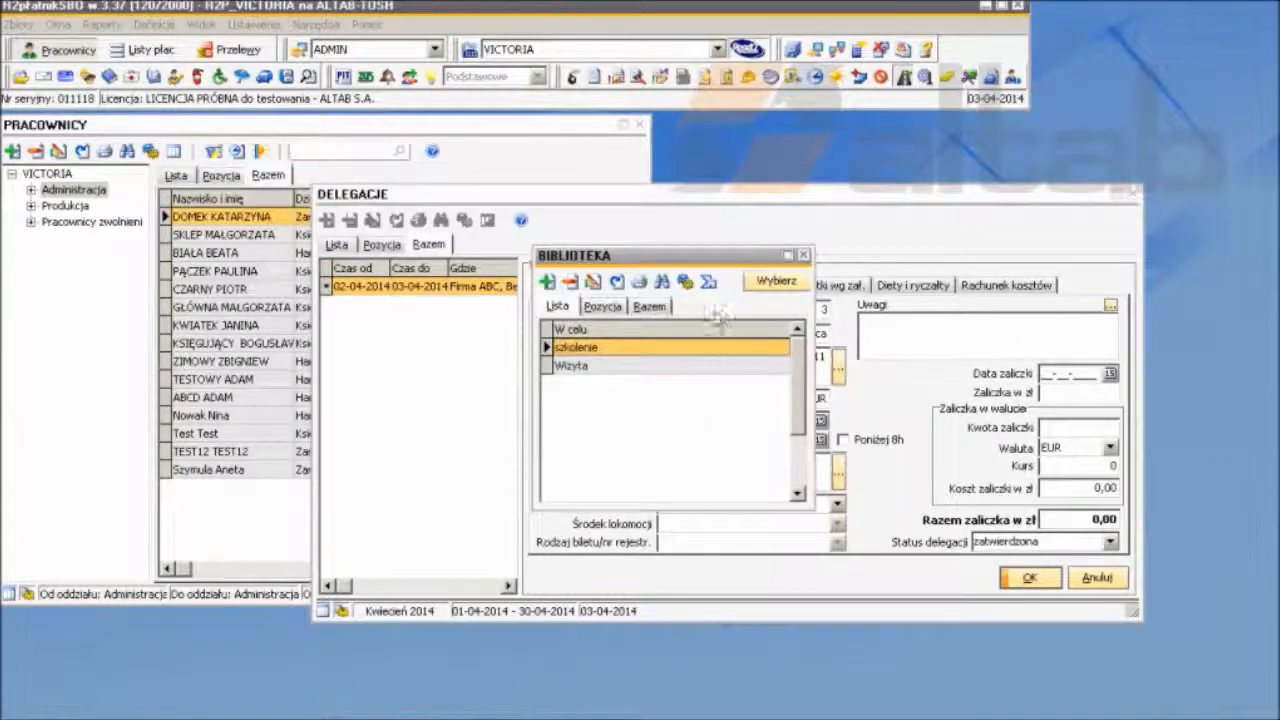
left_click(762, 284)
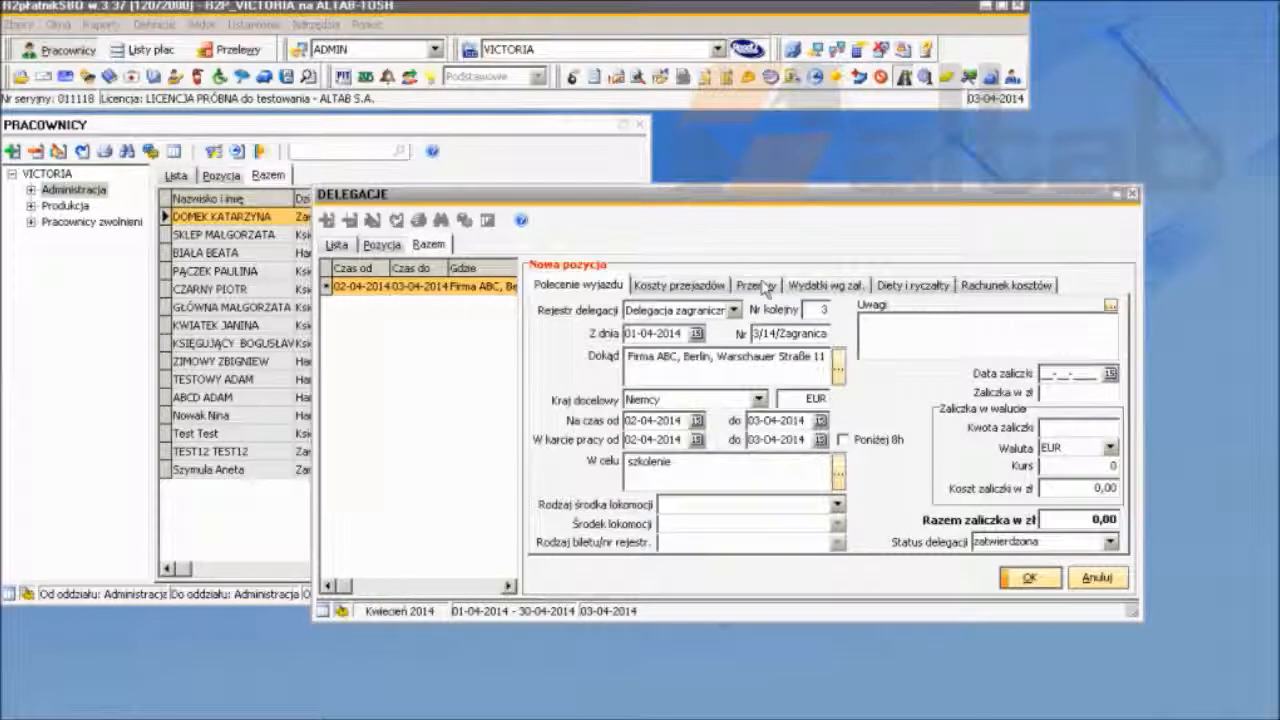
- Set the transport type to publiczny, the means of transport to samolot and the ticket field to nr:123
left_click(844, 506)
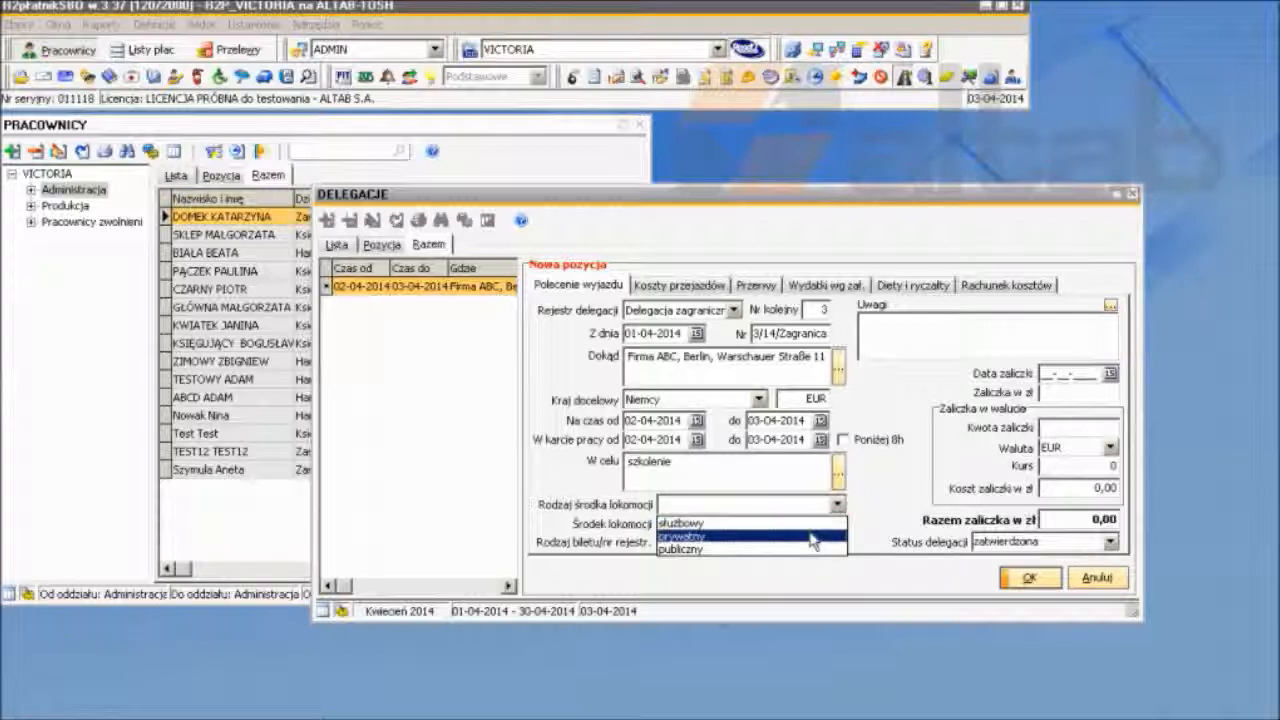
left_click(810, 549)
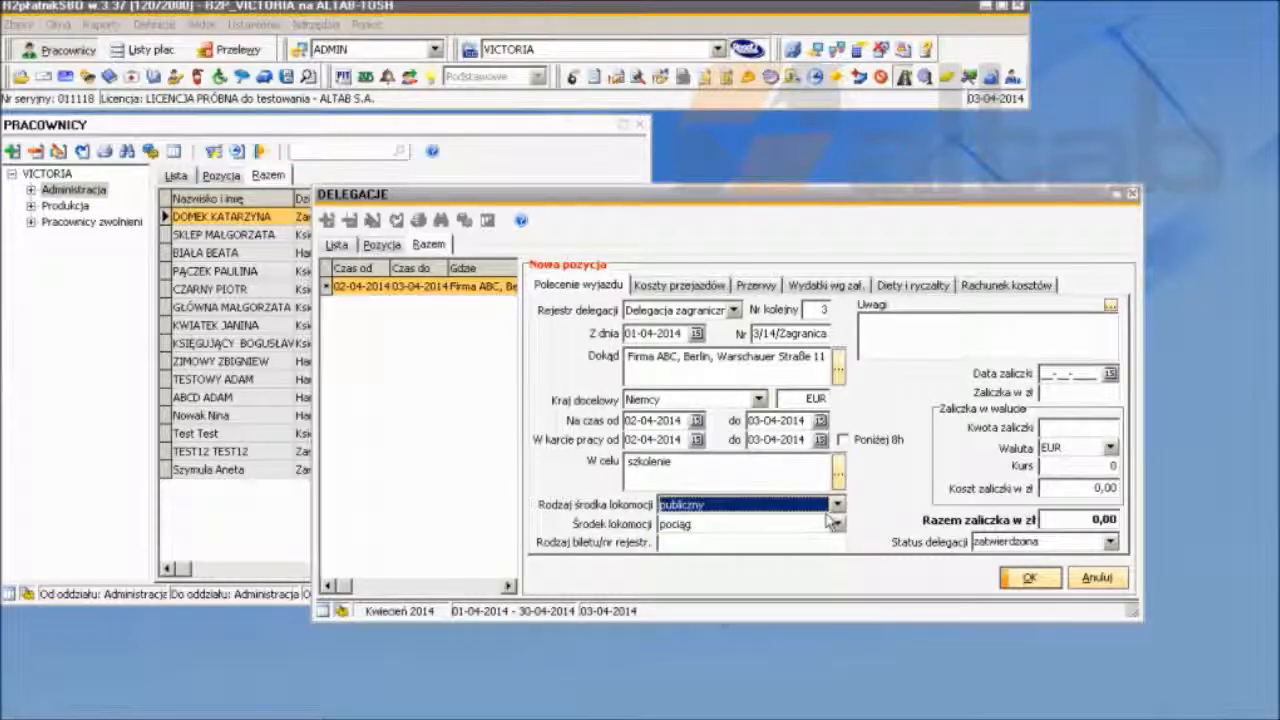
left_click(837, 523)
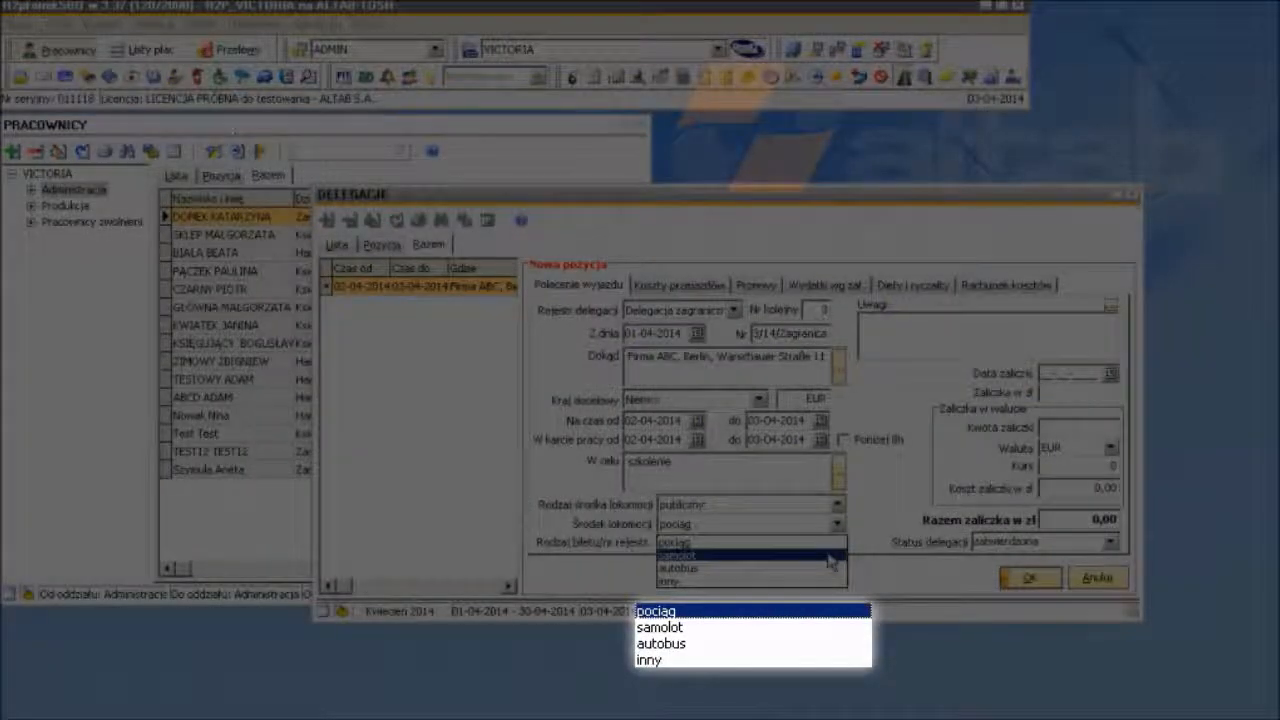
left_click(832, 556)
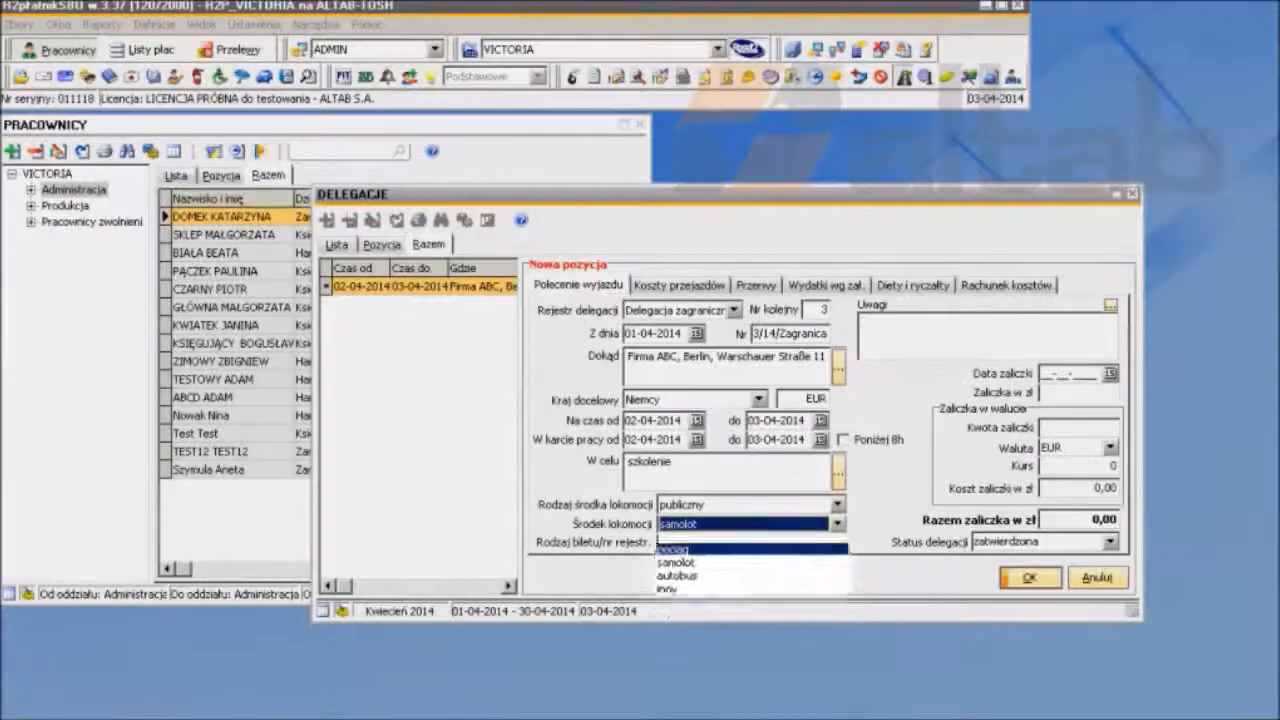
left_click(797, 545)
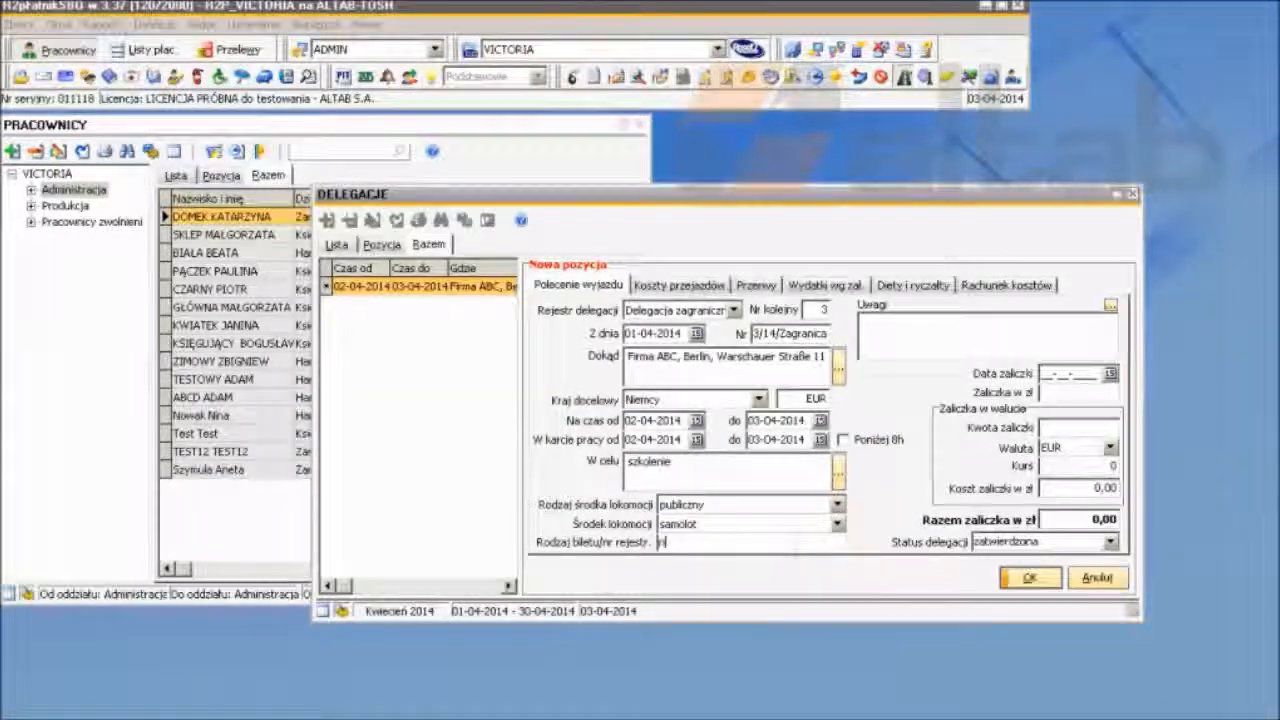
type("nr:123")
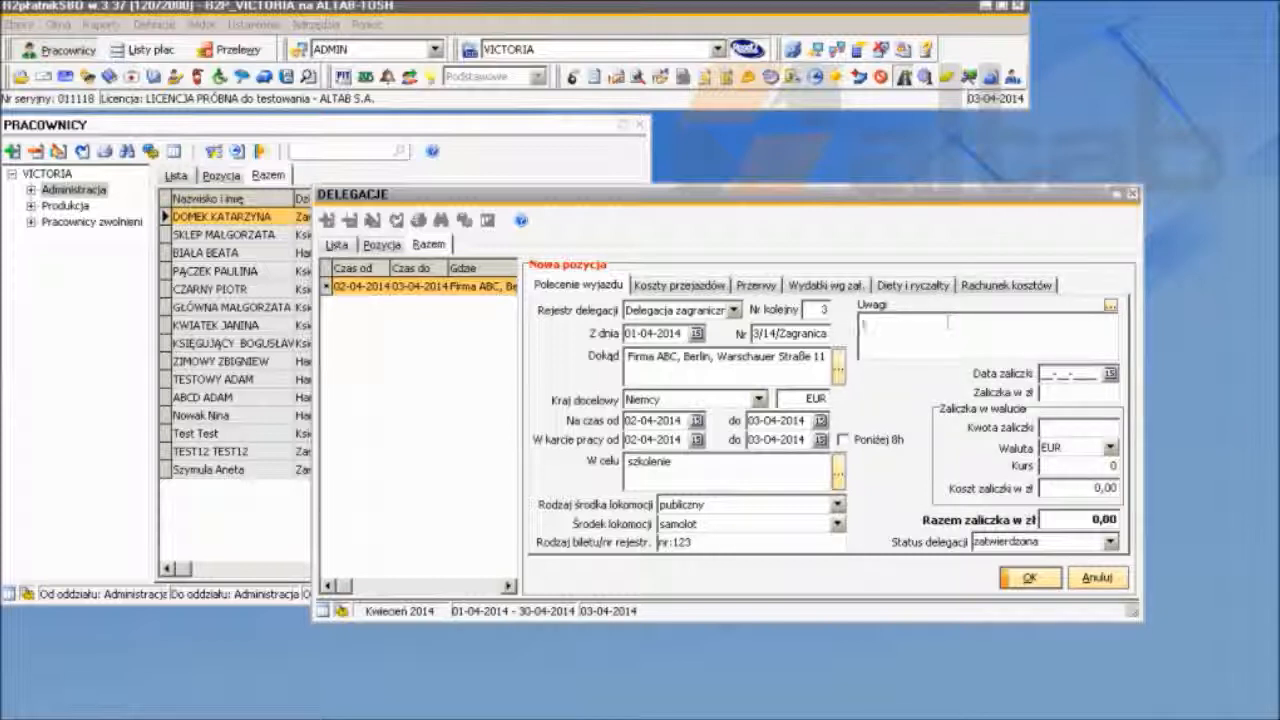
- Enter a foreign-currency advance of 100 EUR for the delegation, dated 01-04-2014
left_click(1110, 374)
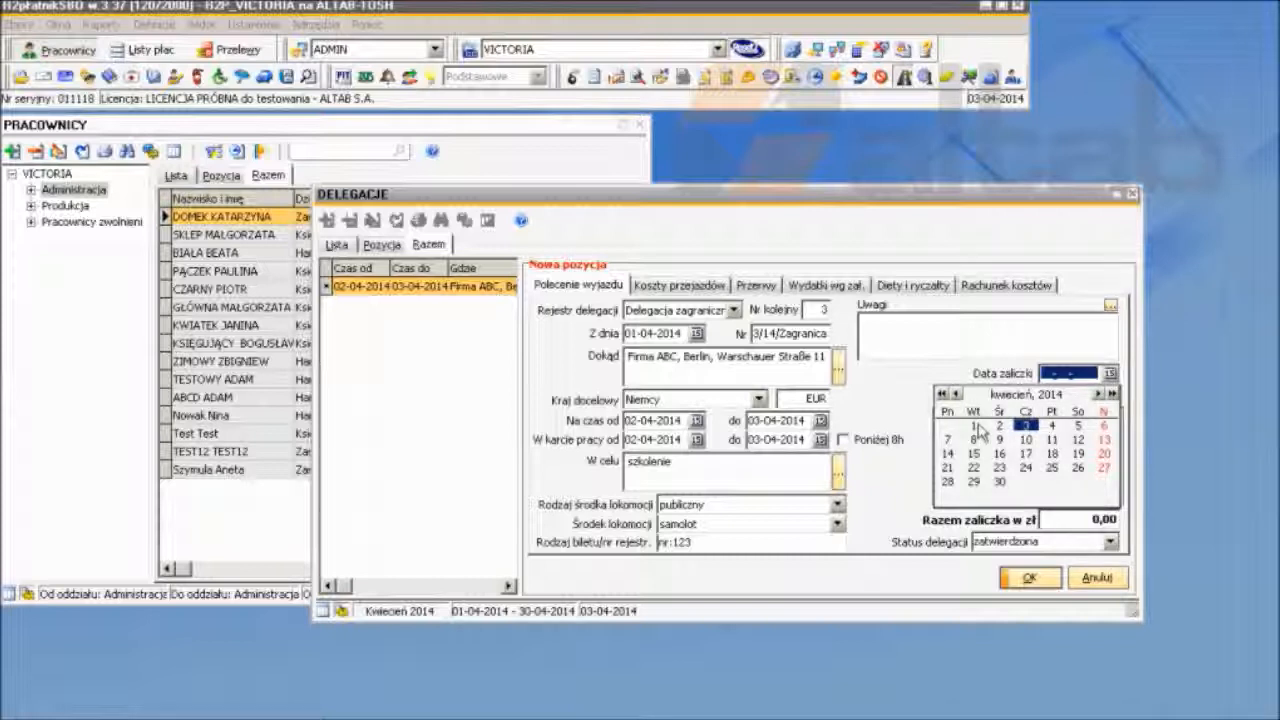
left_click(976, 428)
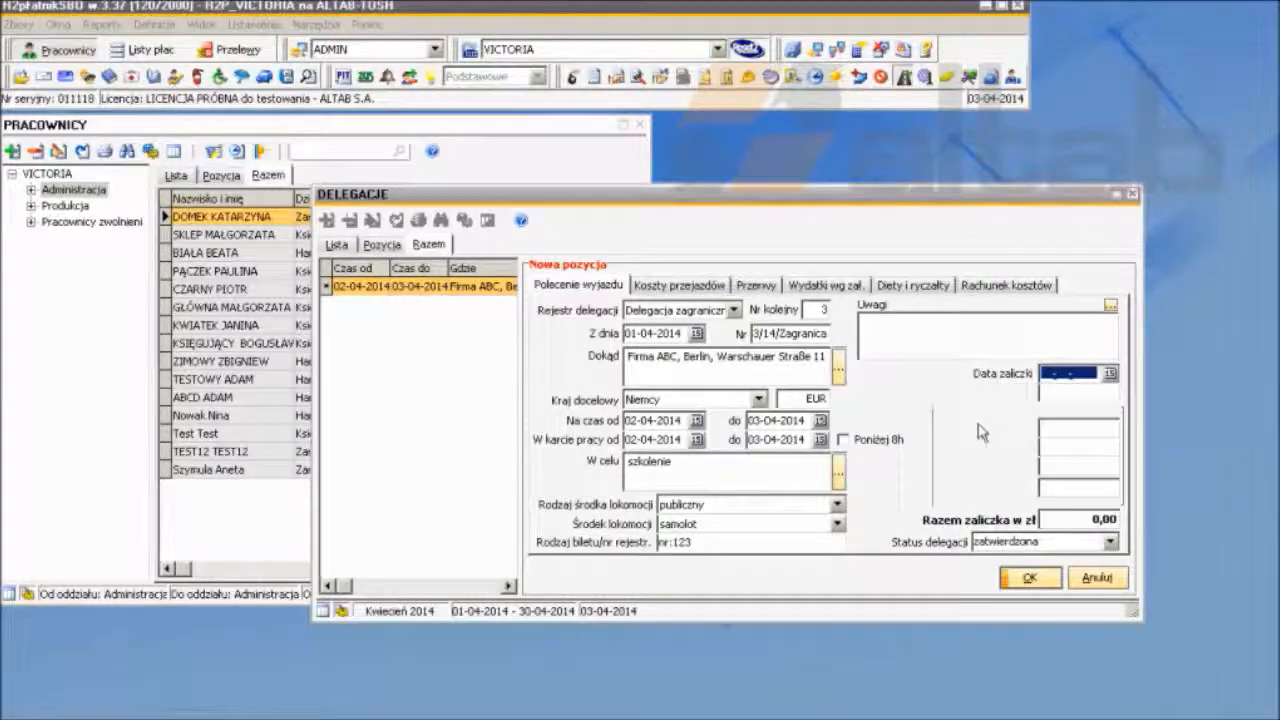
left_click(1058, 394)
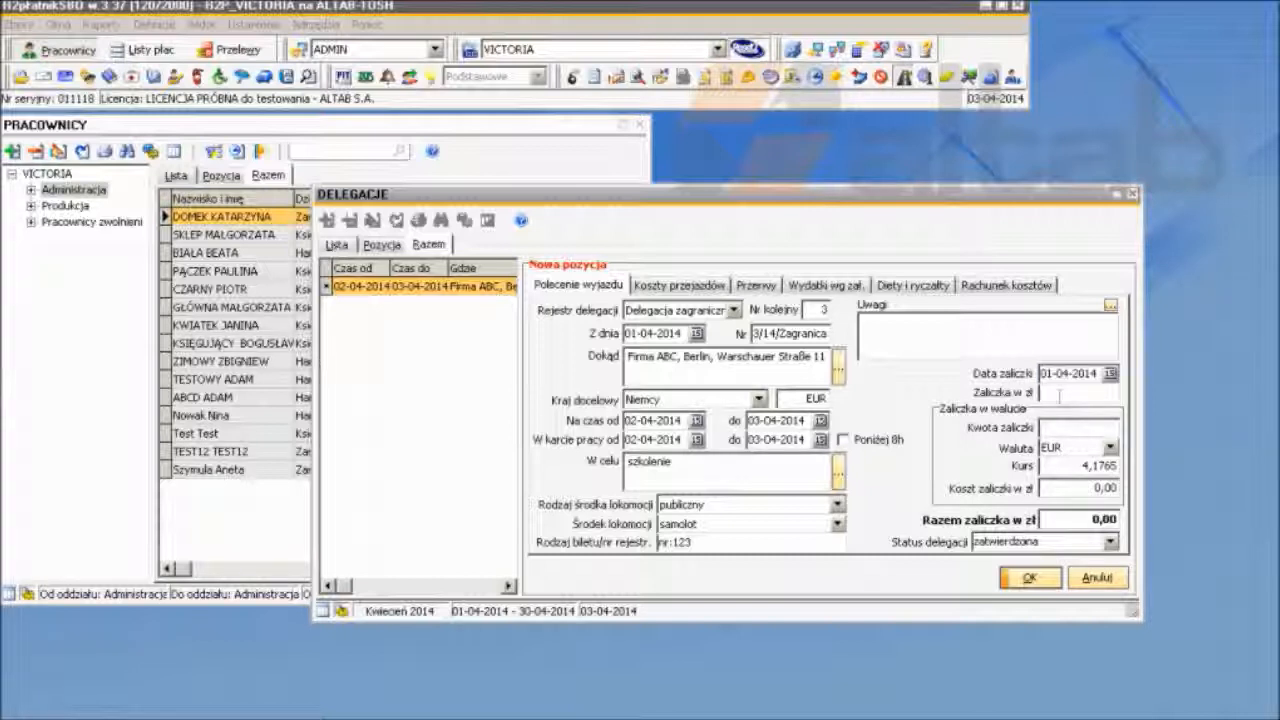
left_click(1044, 426)
type("100")
left_click(1068, 487)
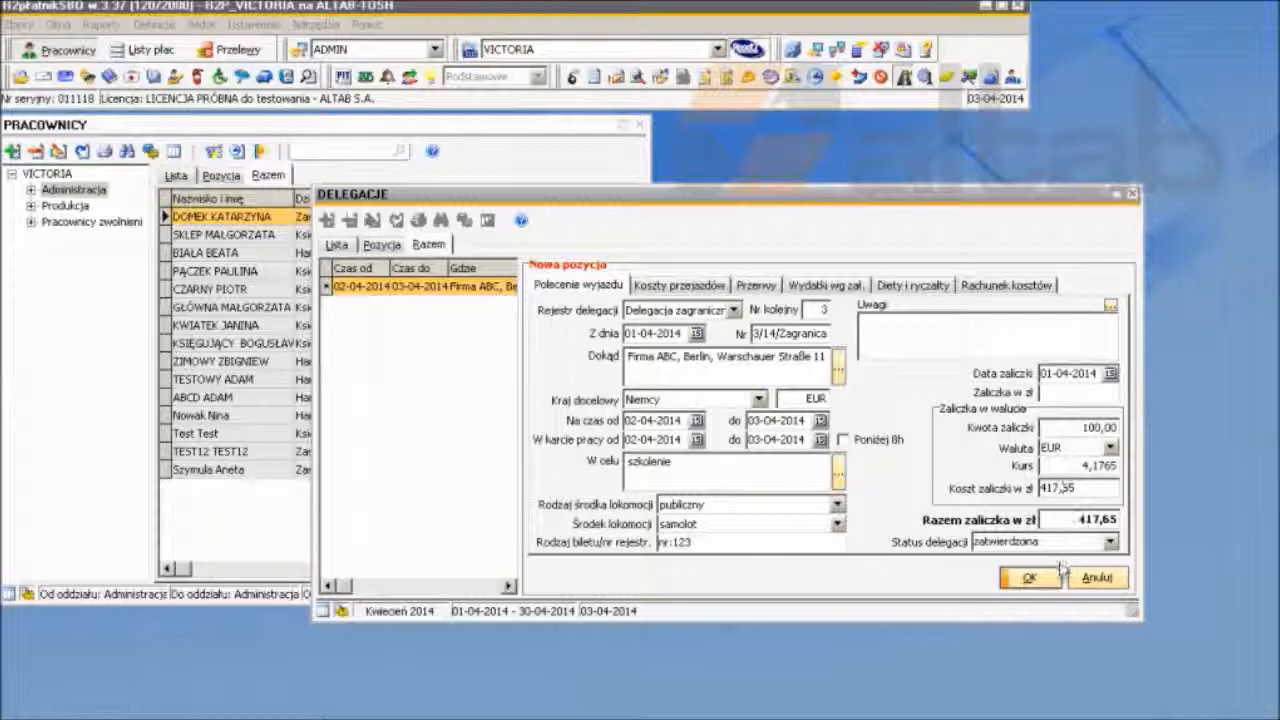
key("Tab")
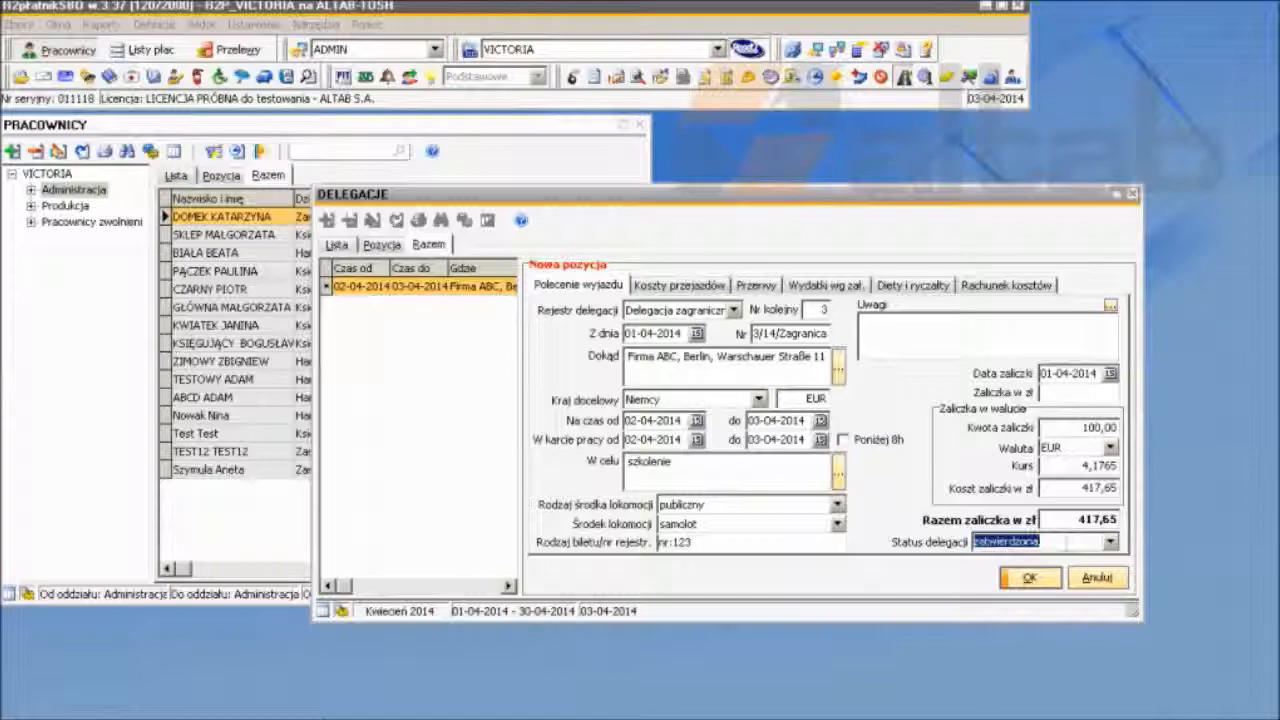
- Set the delegation status to planowana and save the new delegation, confirming the entry
left_click(1110, 543)
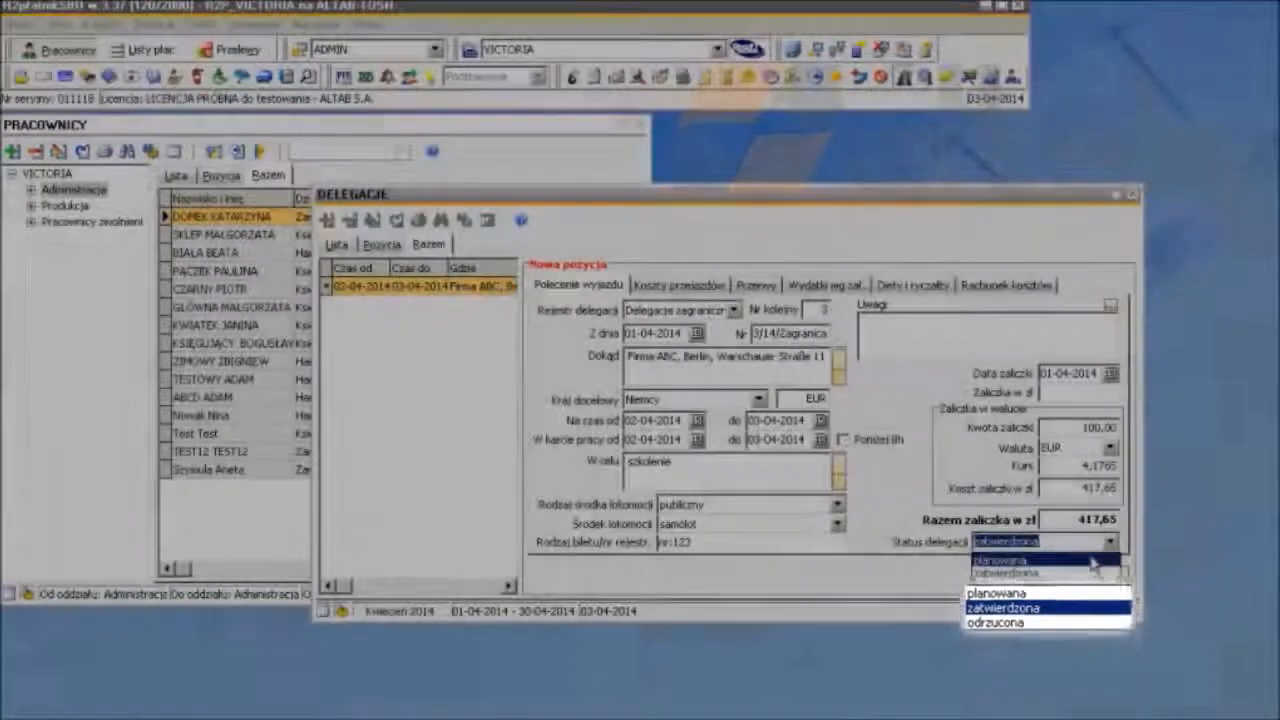
left_click(1092, 562)
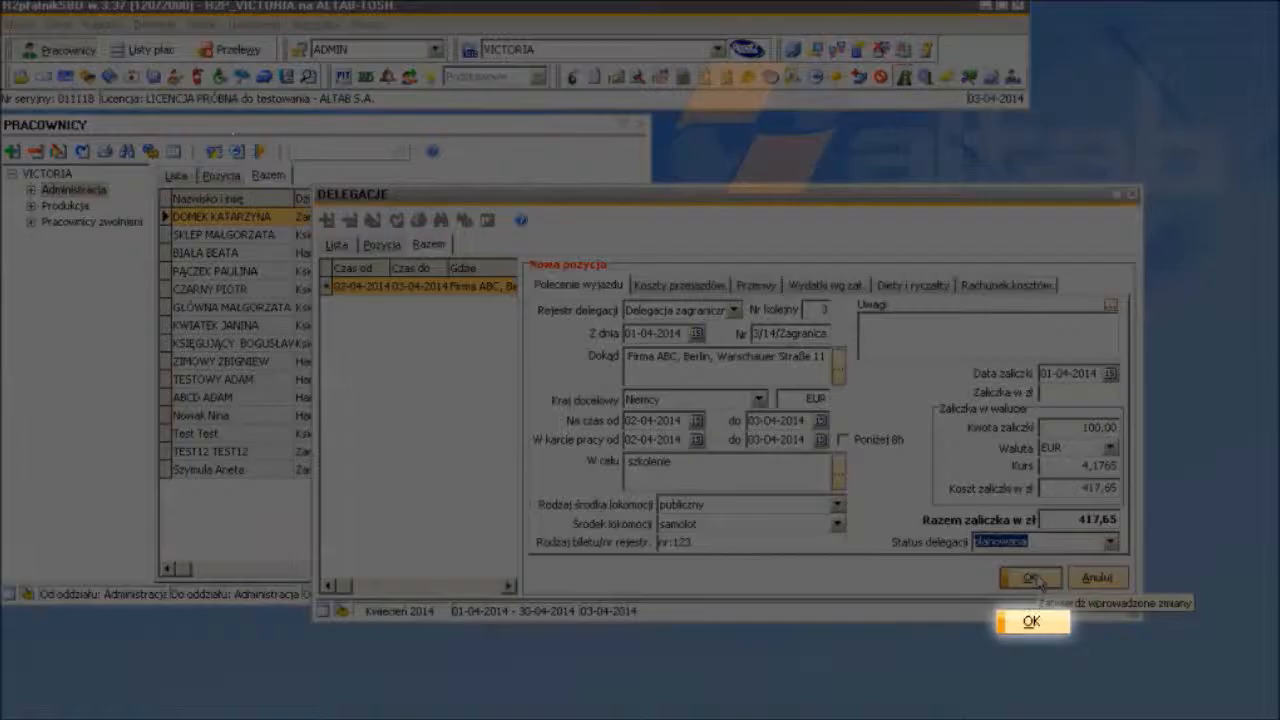
left_click(1030, 579)
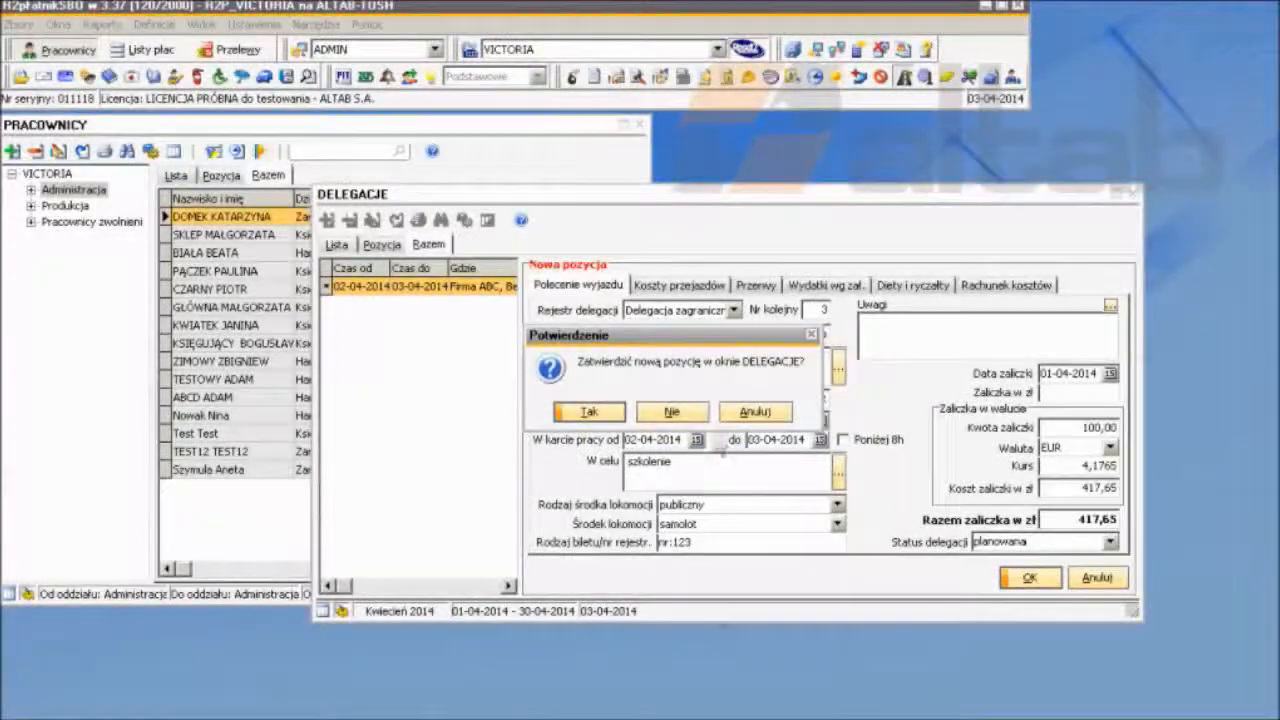
left_click(606, 413)
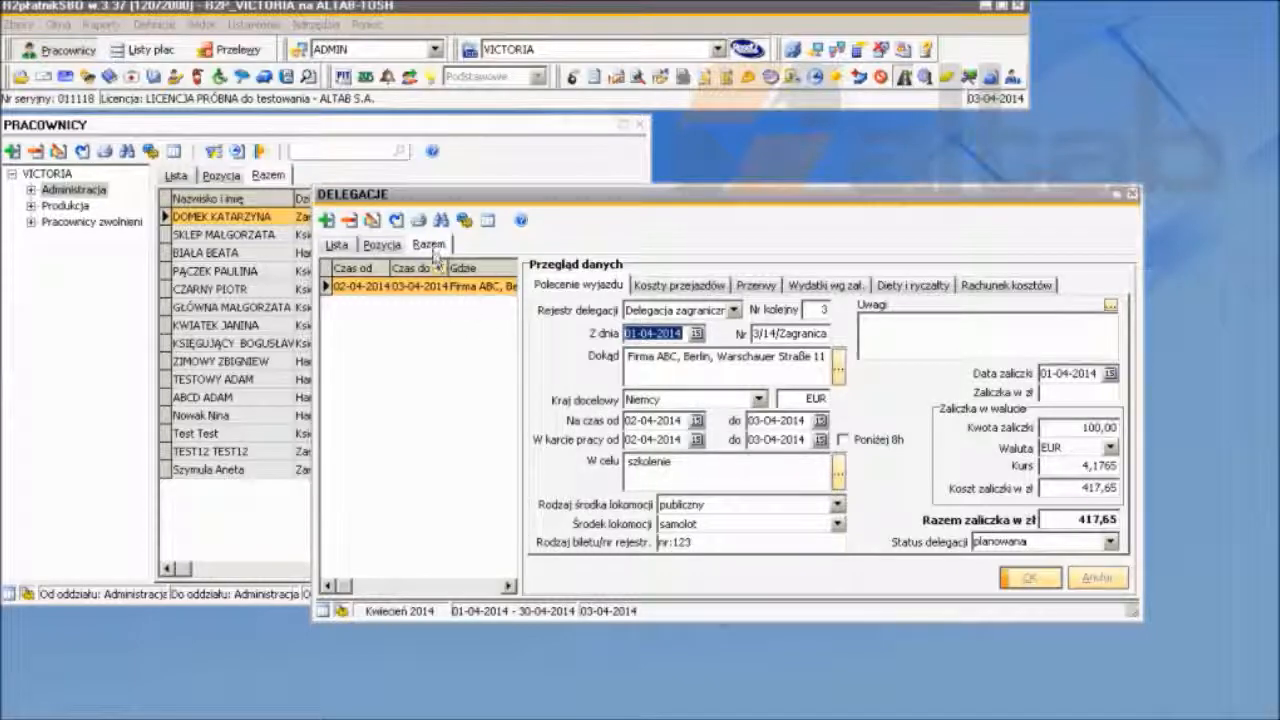
- Open the print preview of the foreign travel order (polecenie wyjazdu) and review it down to the advance and signature sections
left_click(420, 221)
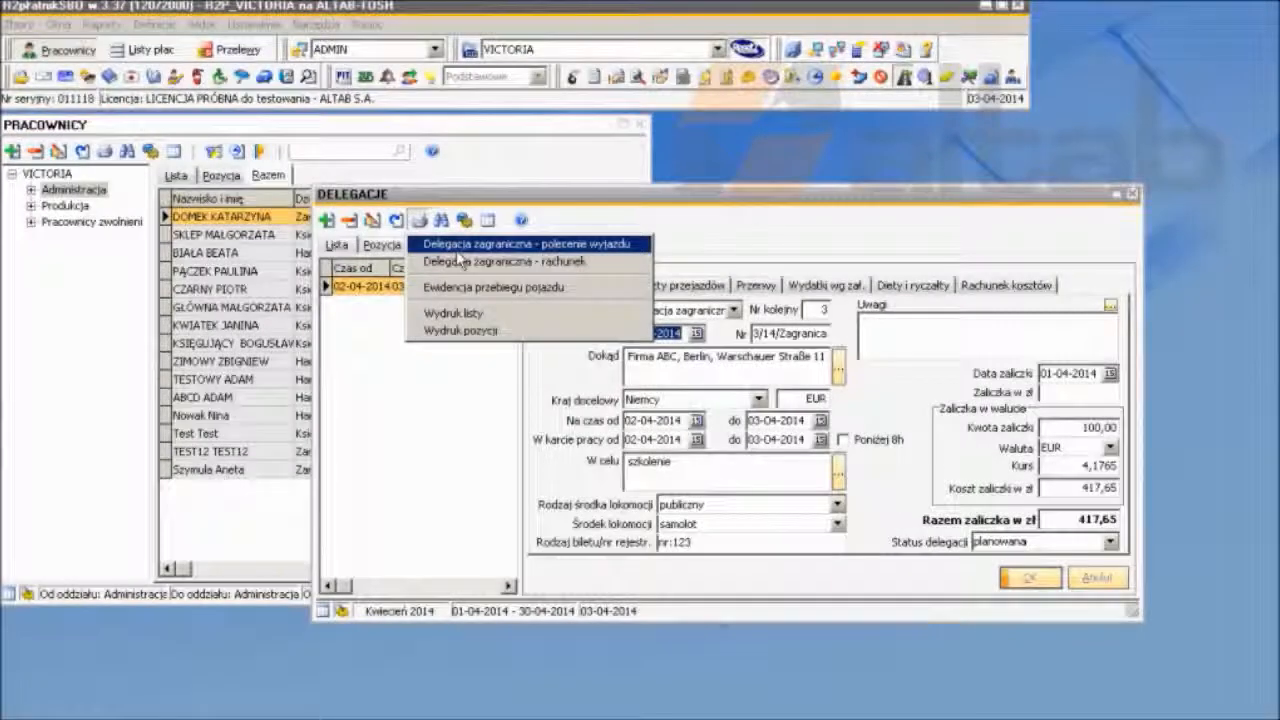
left_click(460, 260)
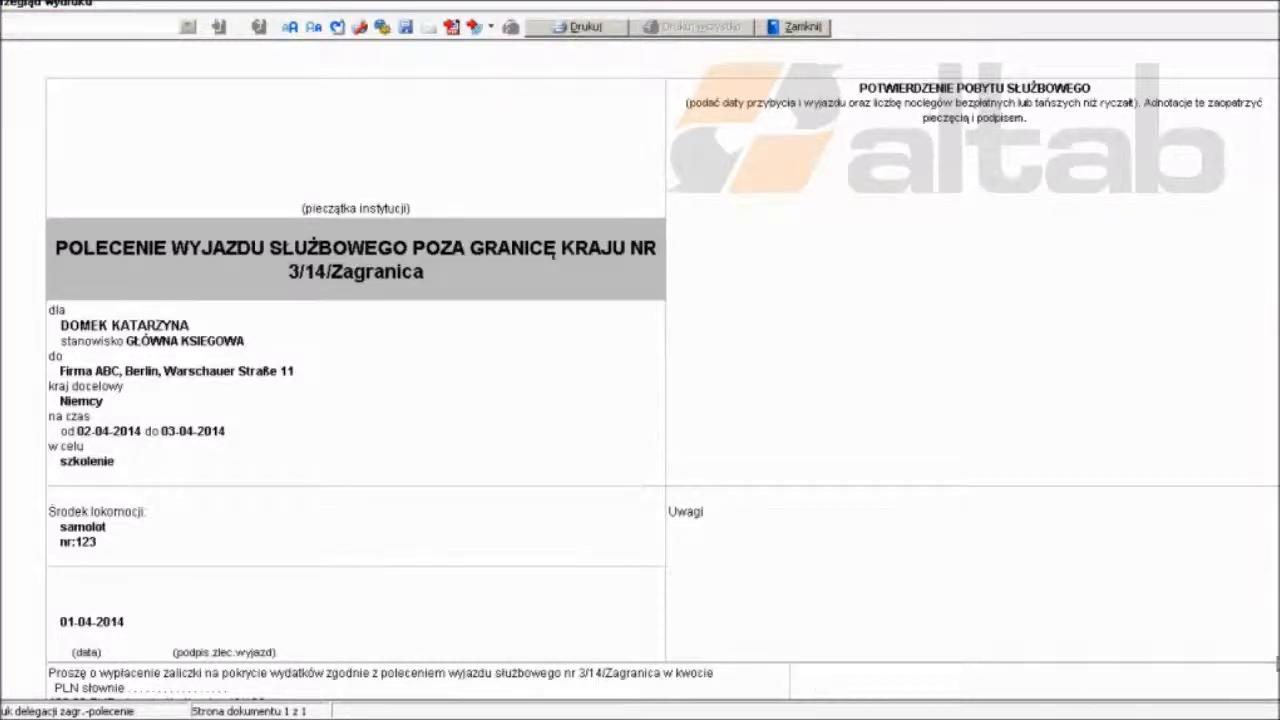
scroll(640, 380, "down", 4)
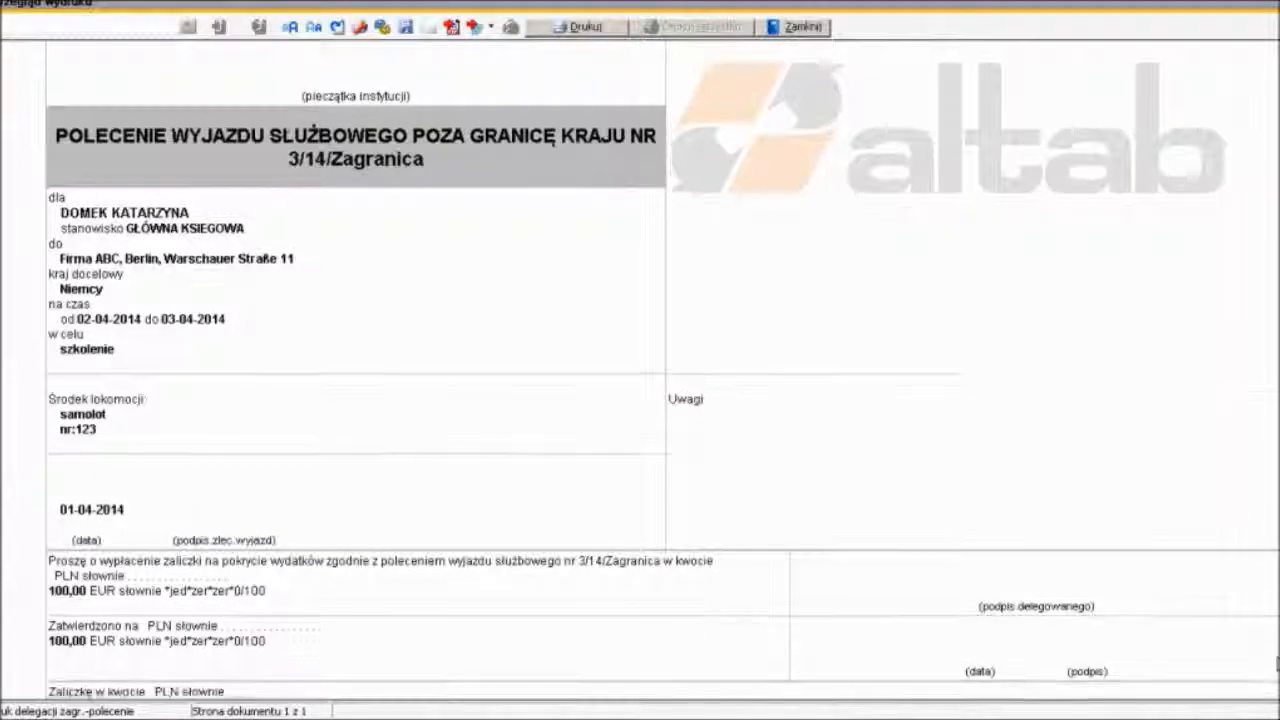
scroll(1277, 661, "down", 1)
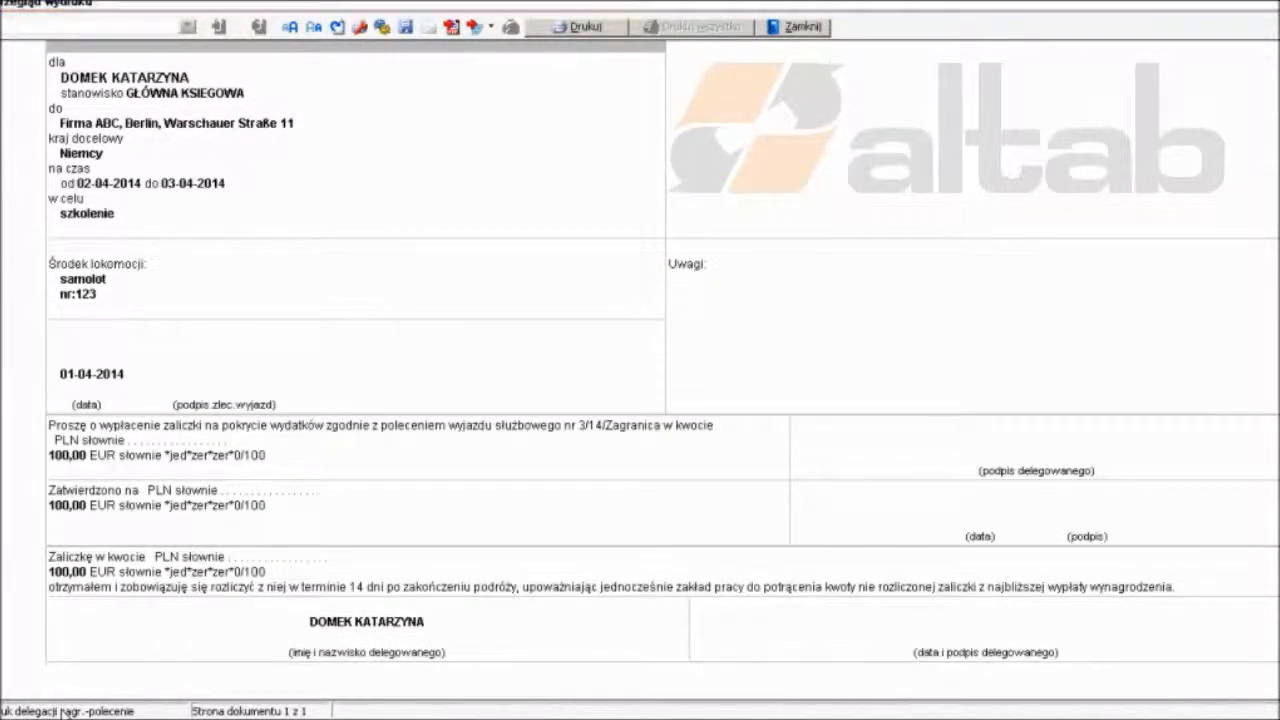
- Close the print preview and add a first journey to the delegation's travel costs, departing 02-04-2014 at 01:00
left_click(791, 28)
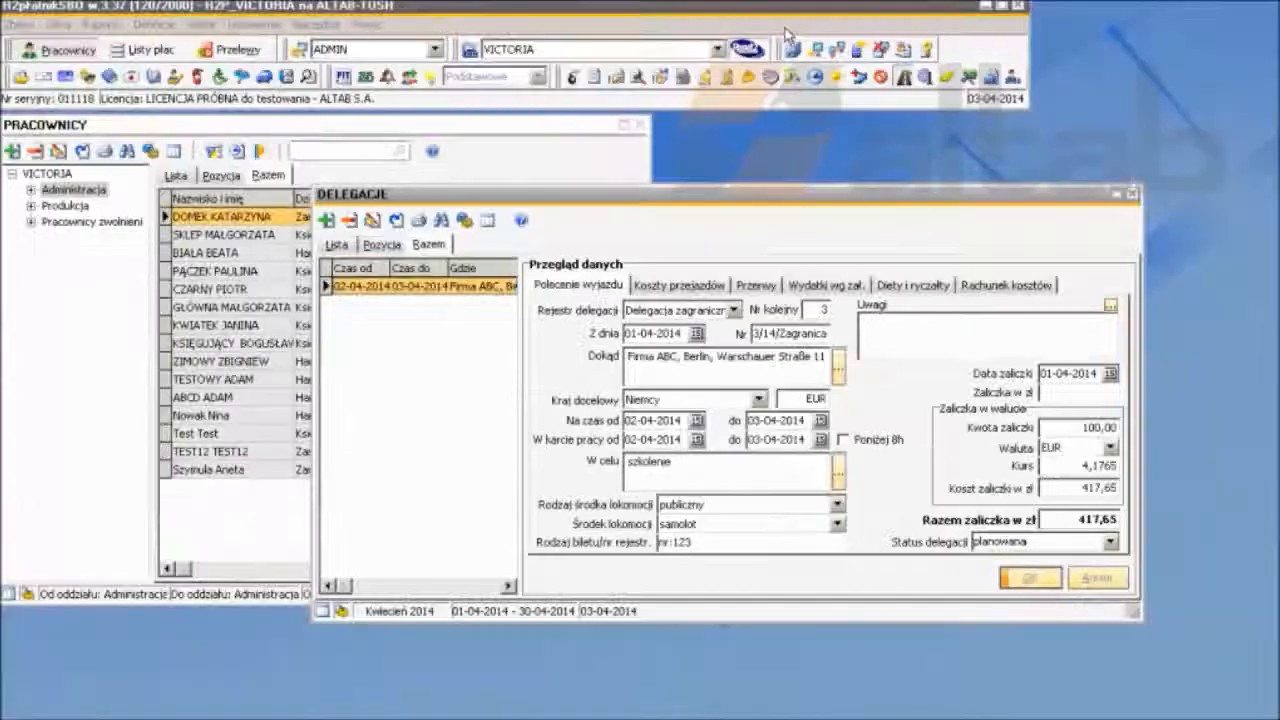
left_click(62, 706)
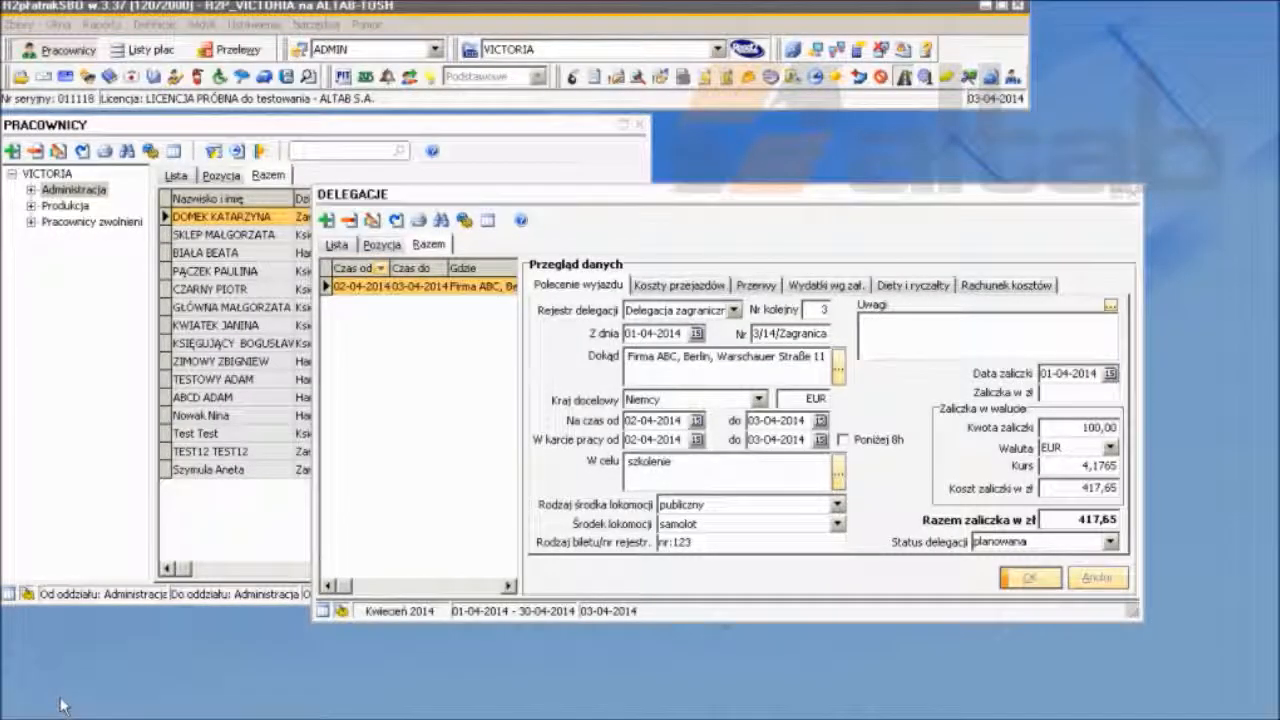
left_click(709, 285)
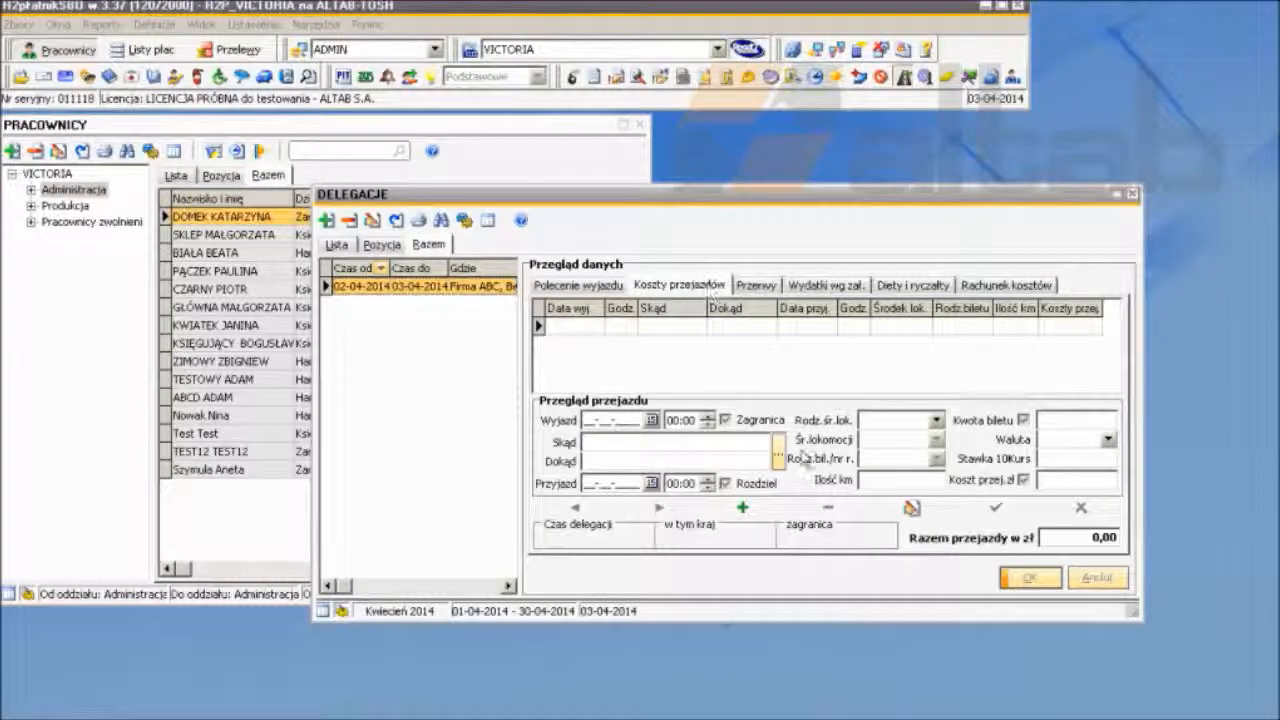
left_click(745, 509)
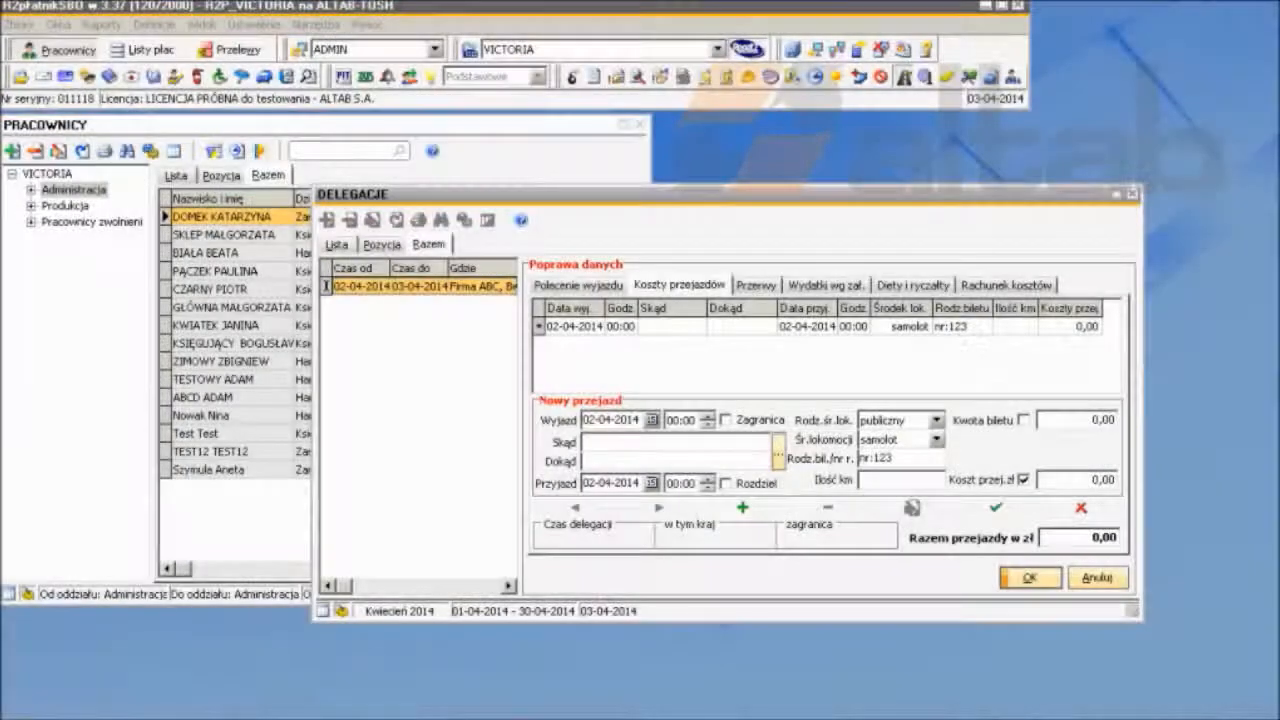
left_click(675, 421)
type("01")
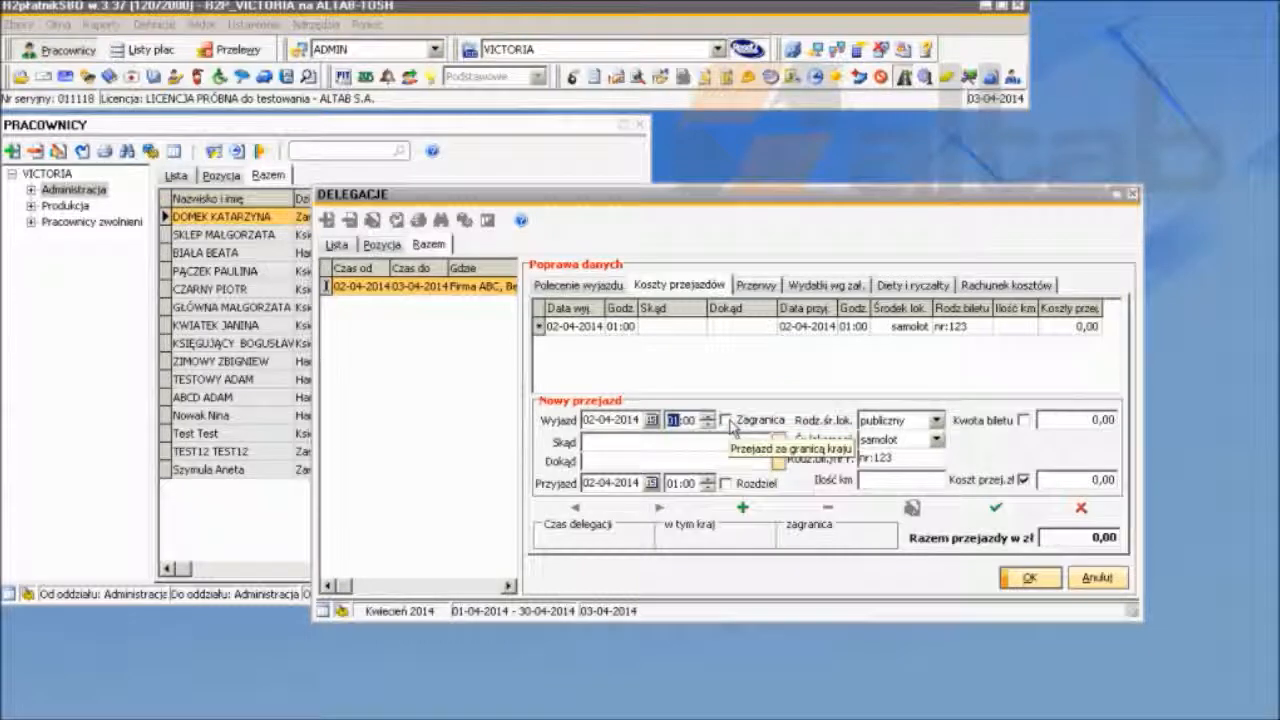
- Assign the predefined Kraków–Katowice route to the first journey and set its transport type to prywatny
left_click(779, 458)
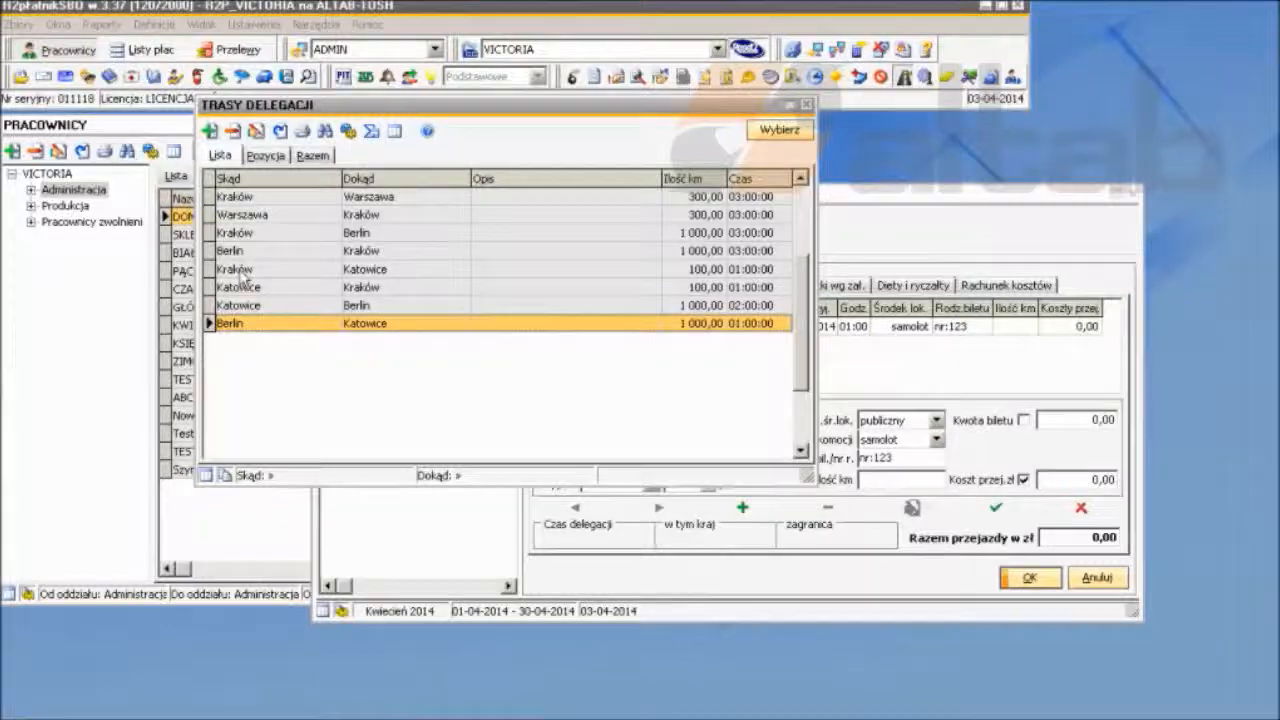
left_click(240, 274)
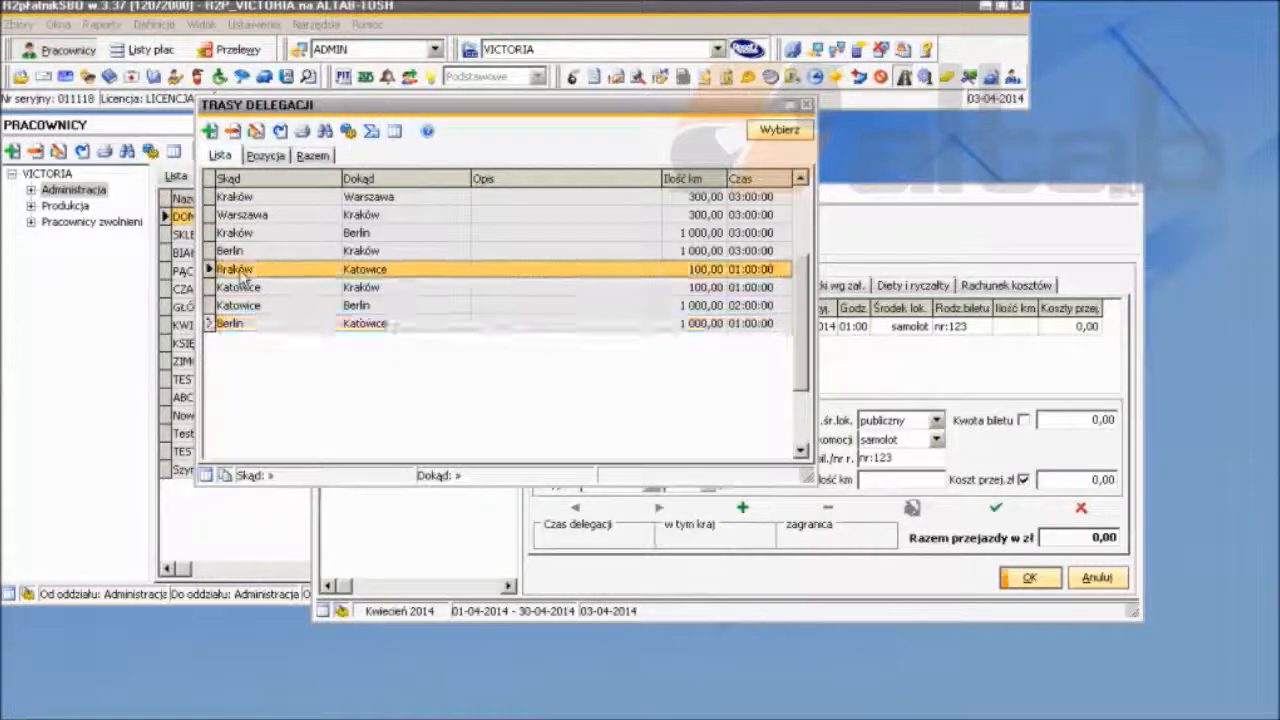
left_click(779, 131)
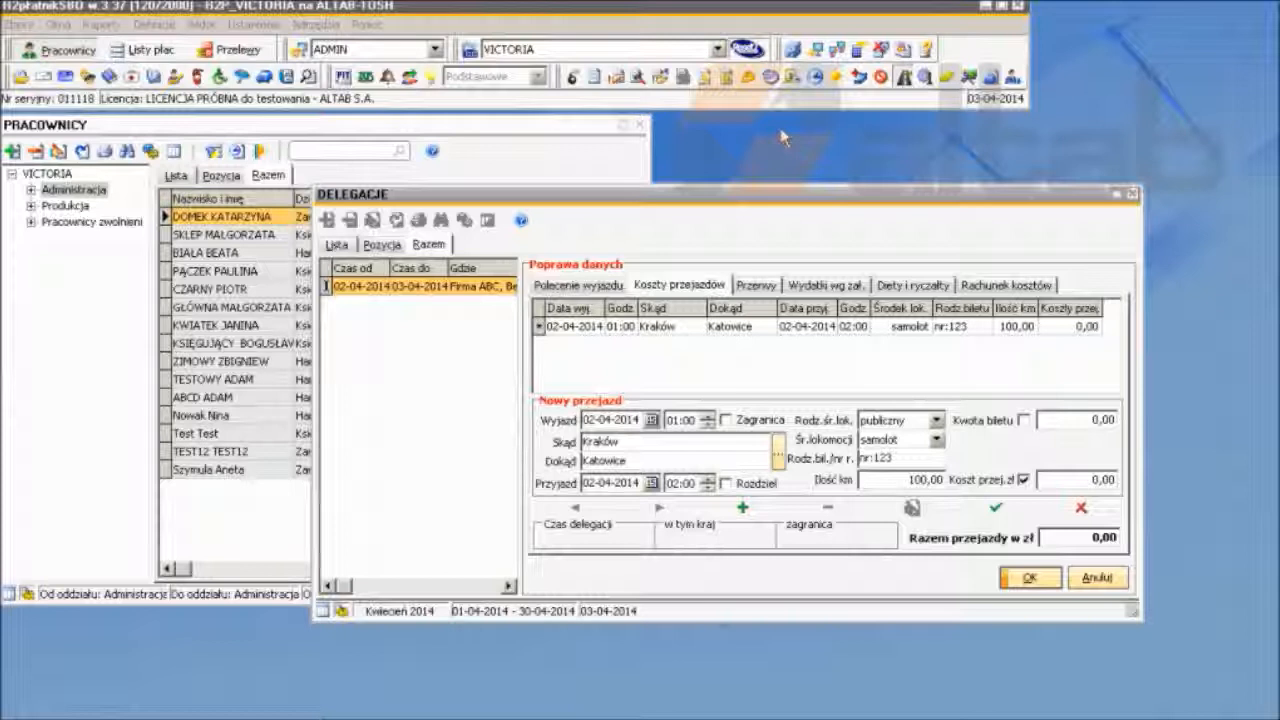
left_click(936, 420)
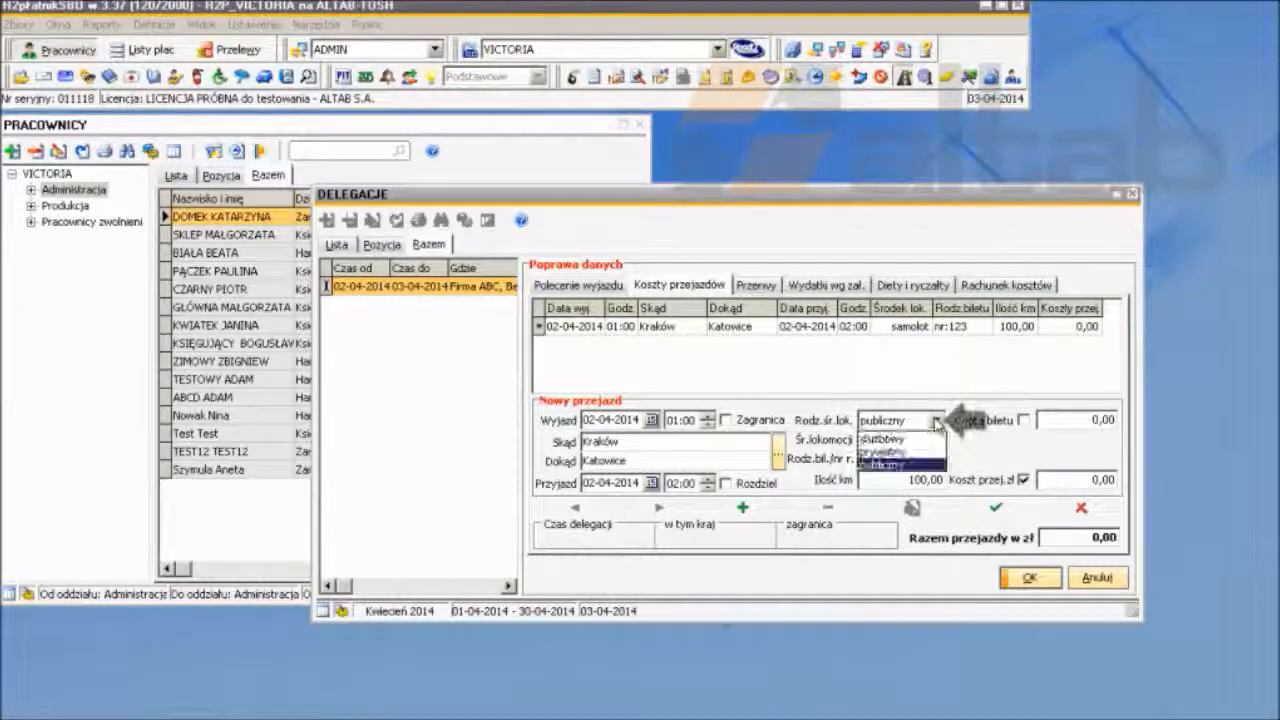
left_click(922, 453)
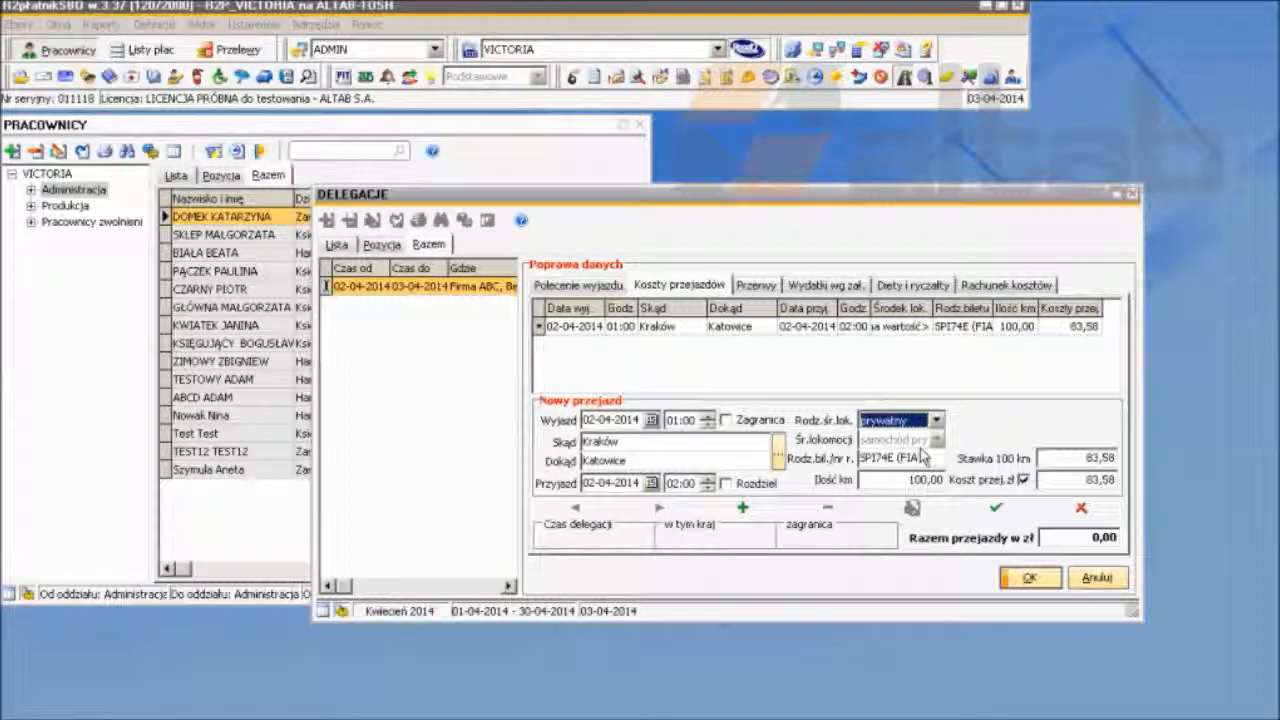
- Add a second journey to the travel costs, departing 02-04-2014 at 08:00
left_click(752, 502)
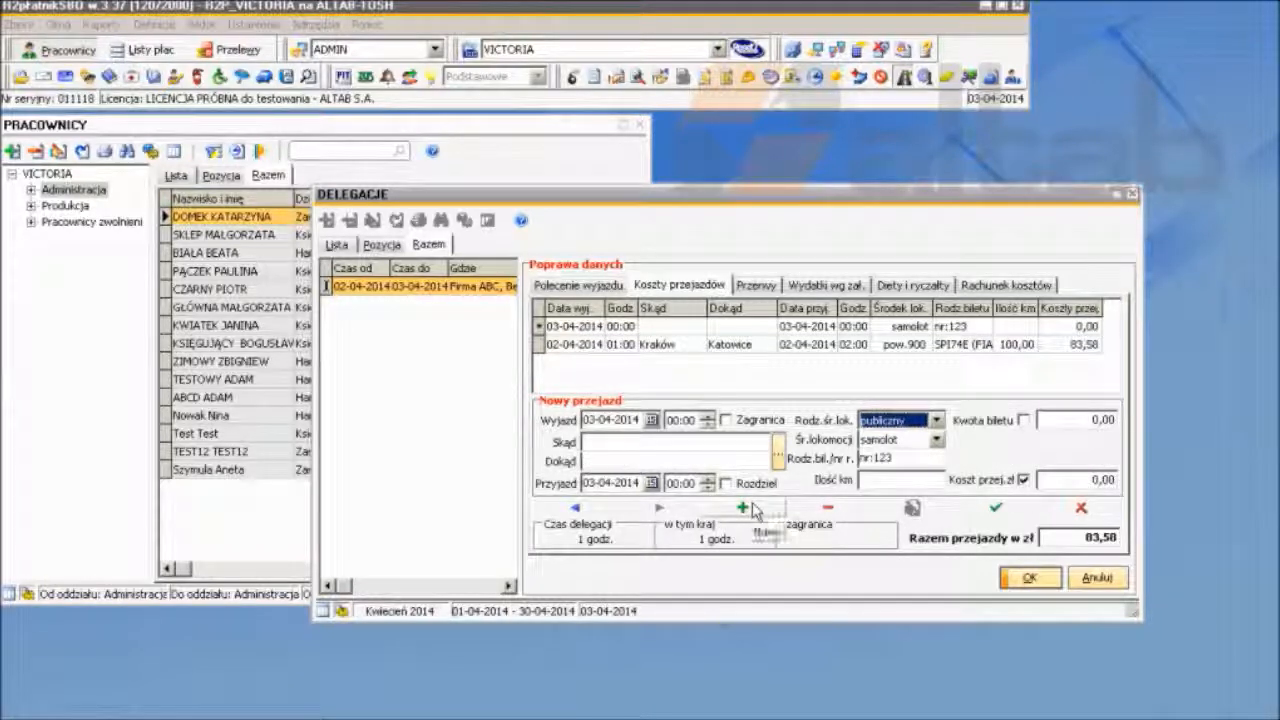
left_click(607, 420)
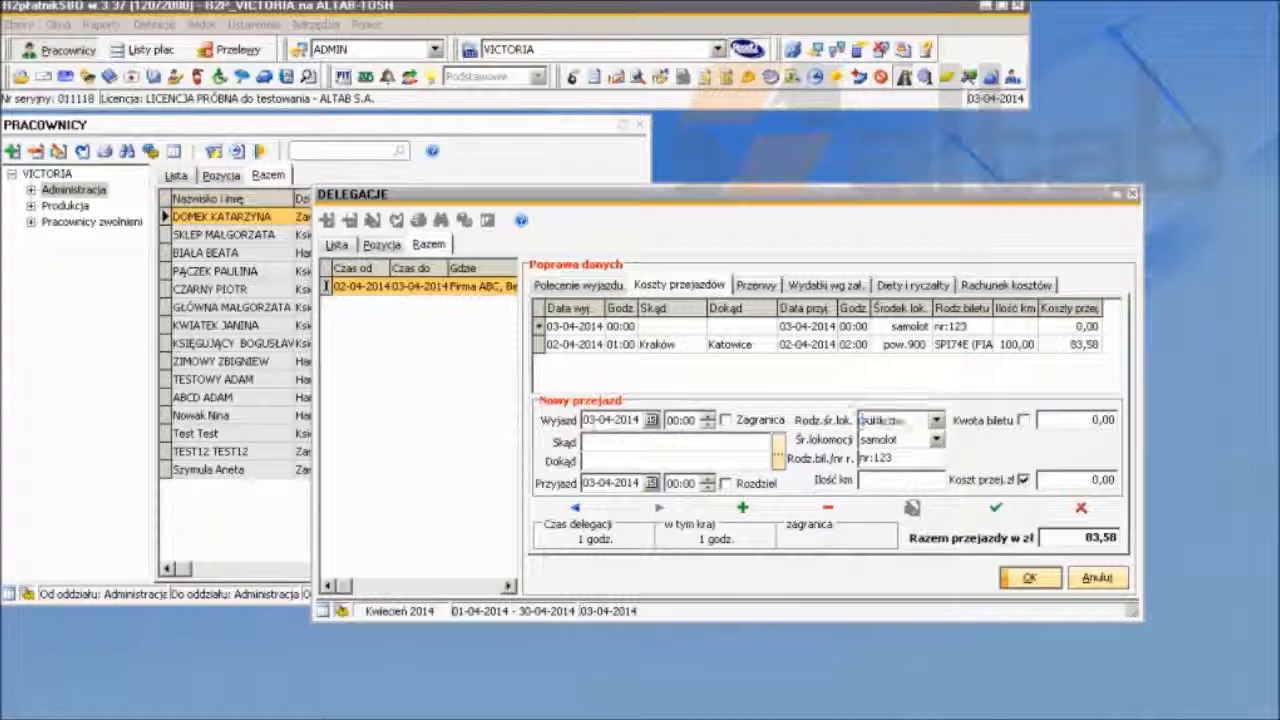
key("Left")
key("Left")
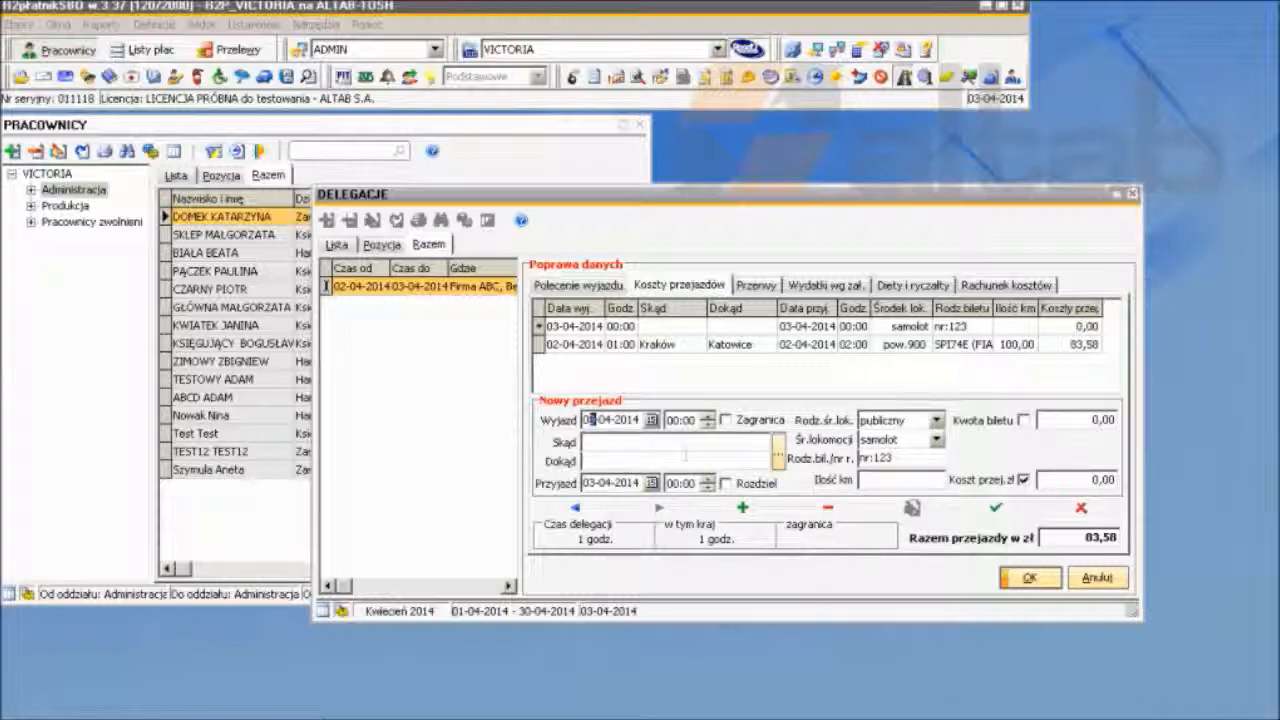
type("2")
key("Tab")
type("1")
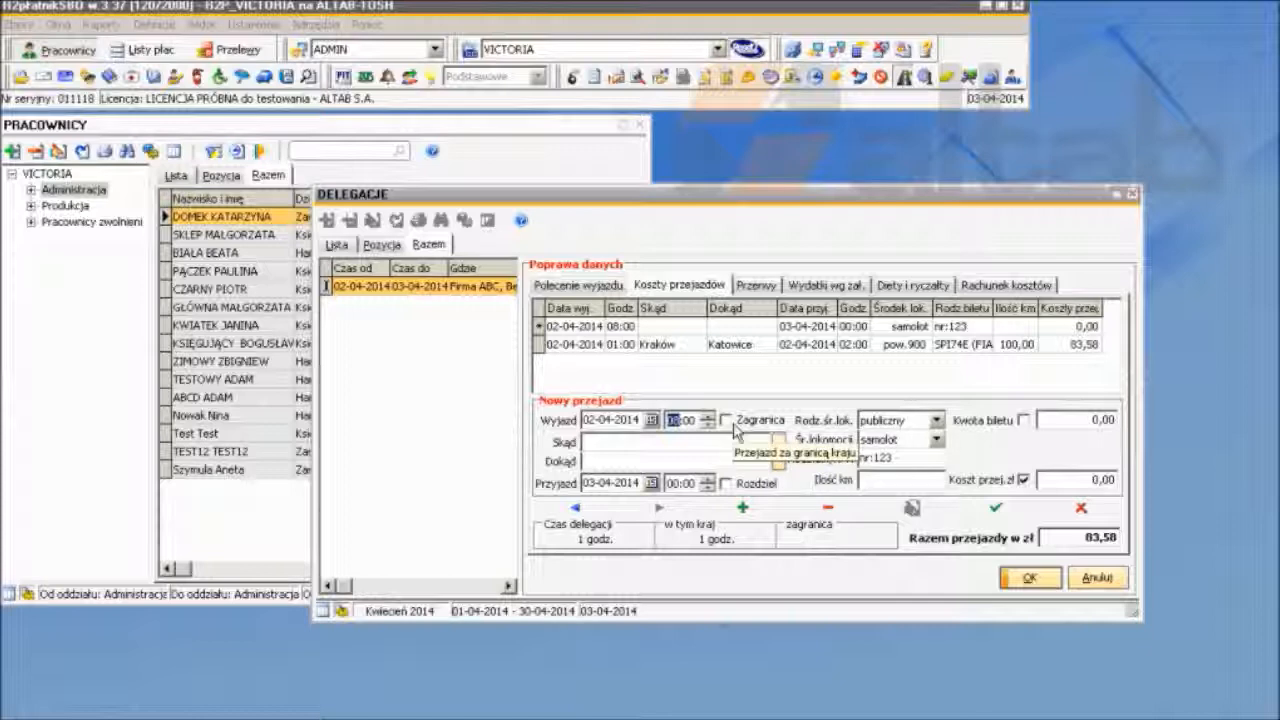
- Mark the second journey as foreign (Zagranica) and assign it the predefined Katowice–Berlin route
left_click(726, 421)
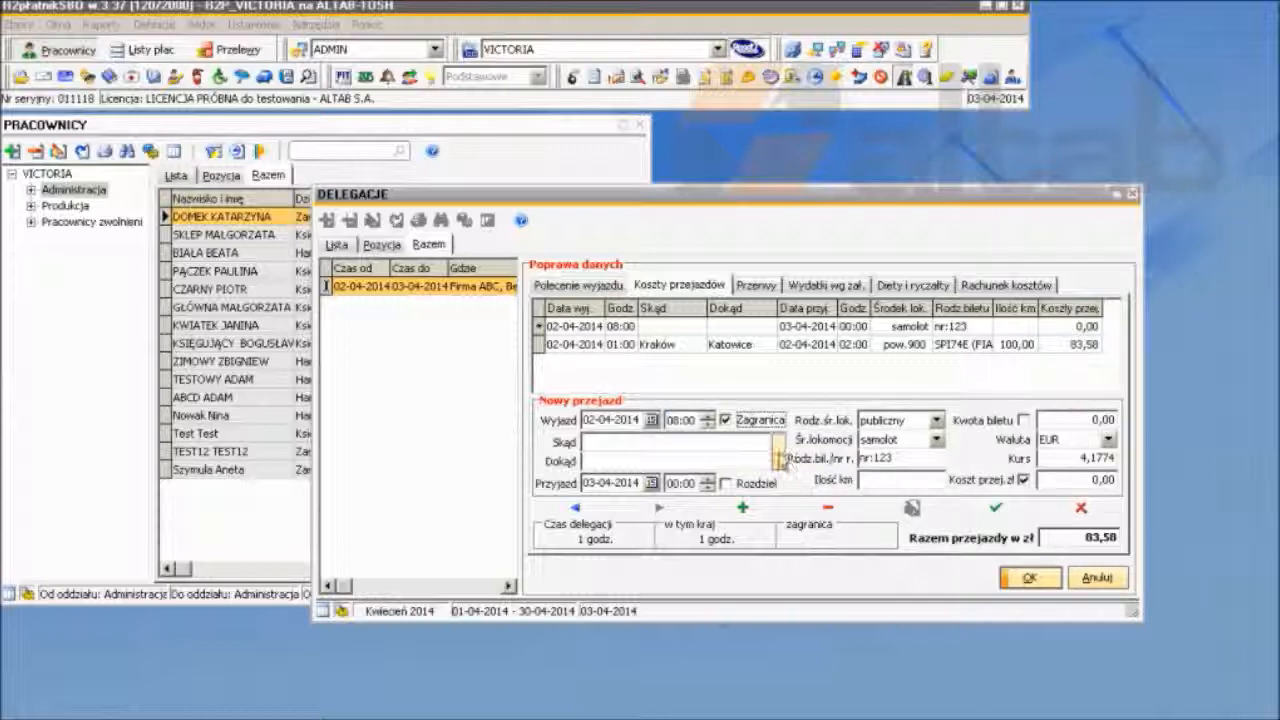
left_click(779, 455)
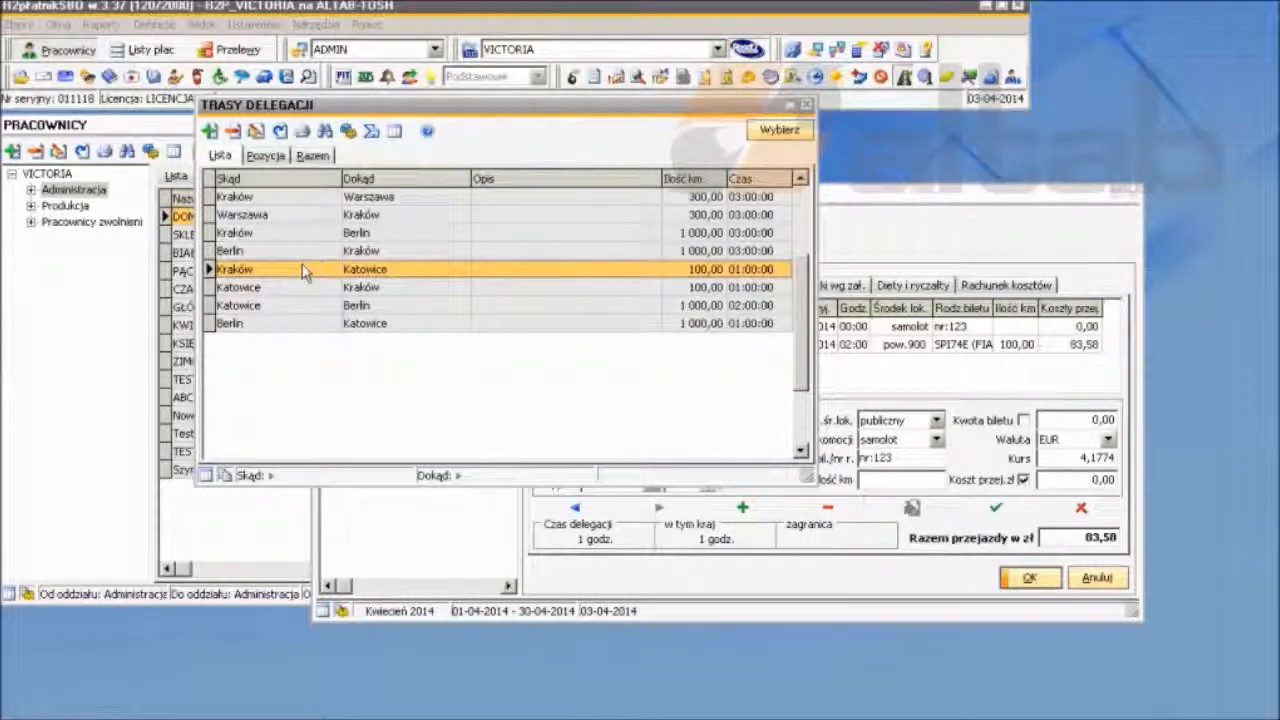
left_click(258, 306)
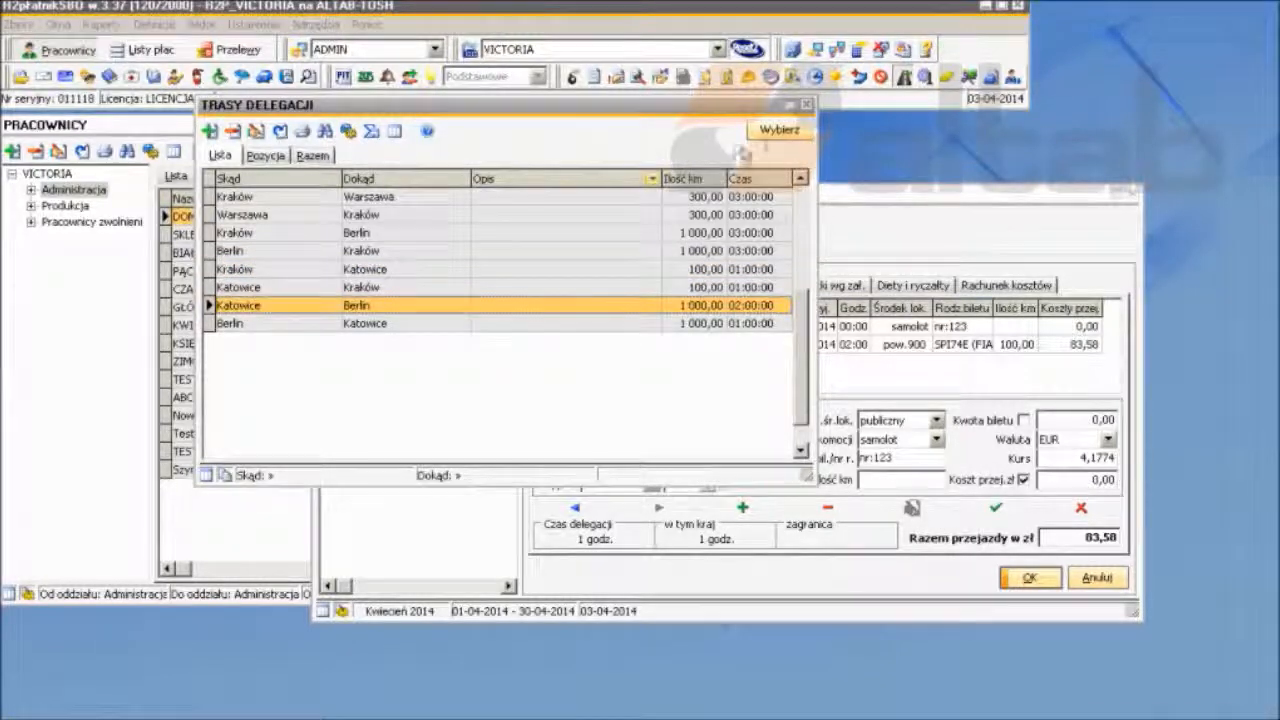
left_click(767, 133)
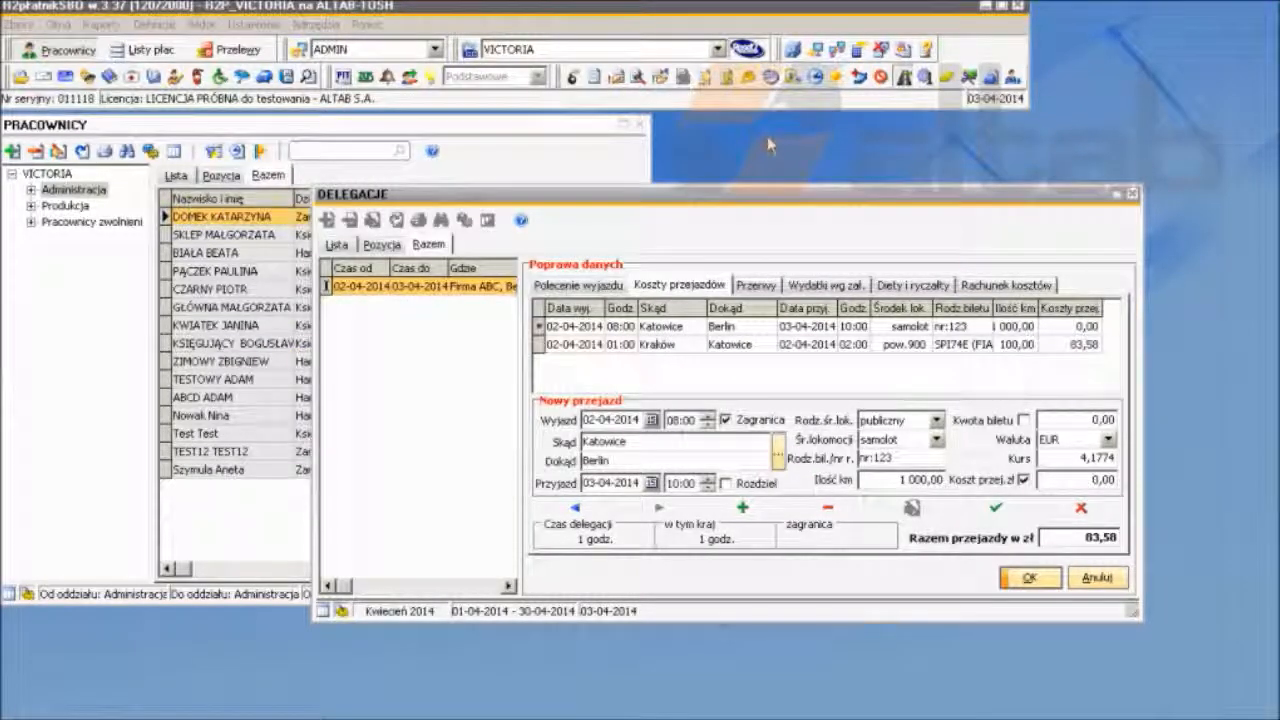
- Enter a ticket amount of 100 EUR for the Katowice–Berlin journey, enable the Kwota biletu option and save the journey
left_click(1047, 420)
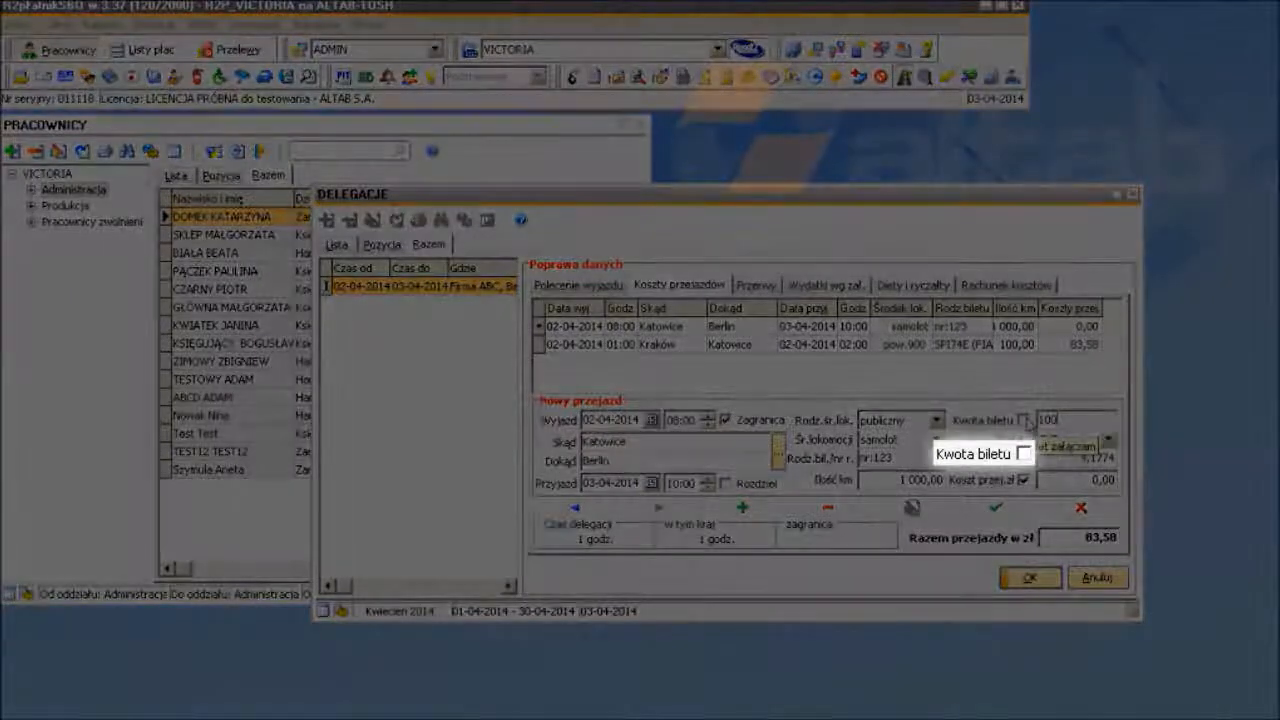
left_click(1025, 421)
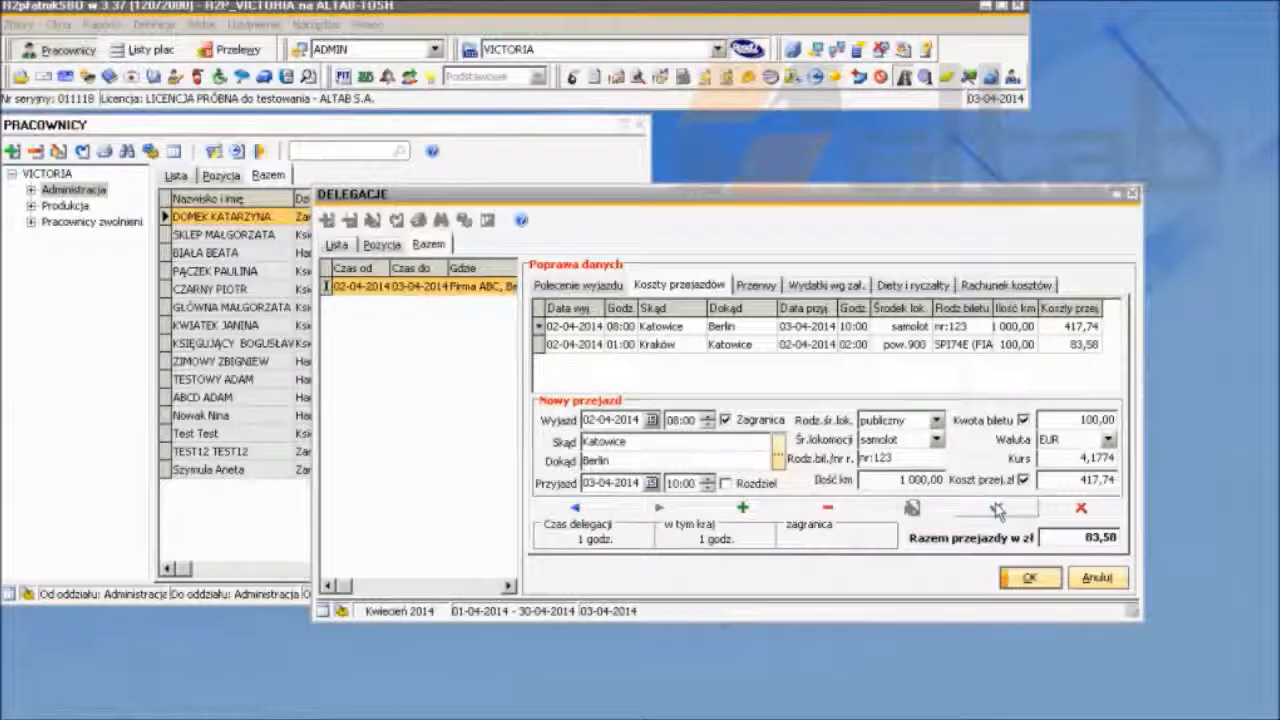
left_click(997, 509)
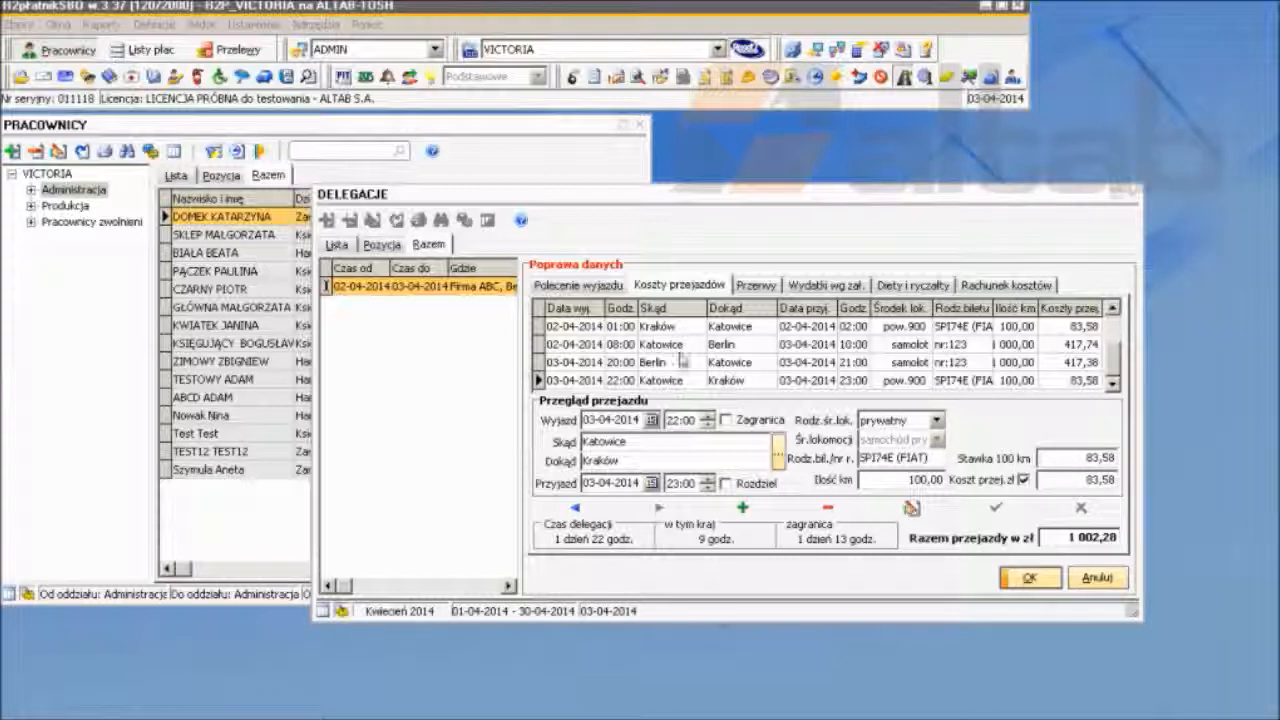
- Start a documented expense of type noclegi zagranica for the delegation, dated 02-04-2014
left_click(768, 288)
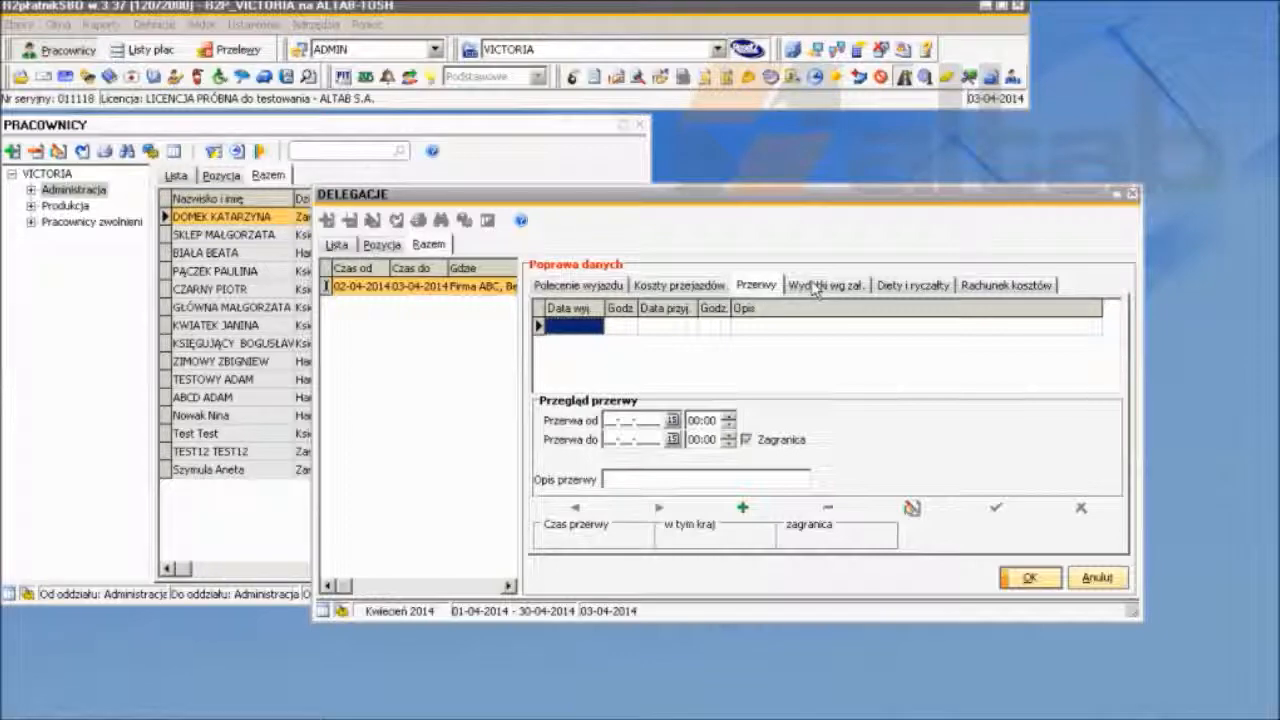
left_click(815, 289)
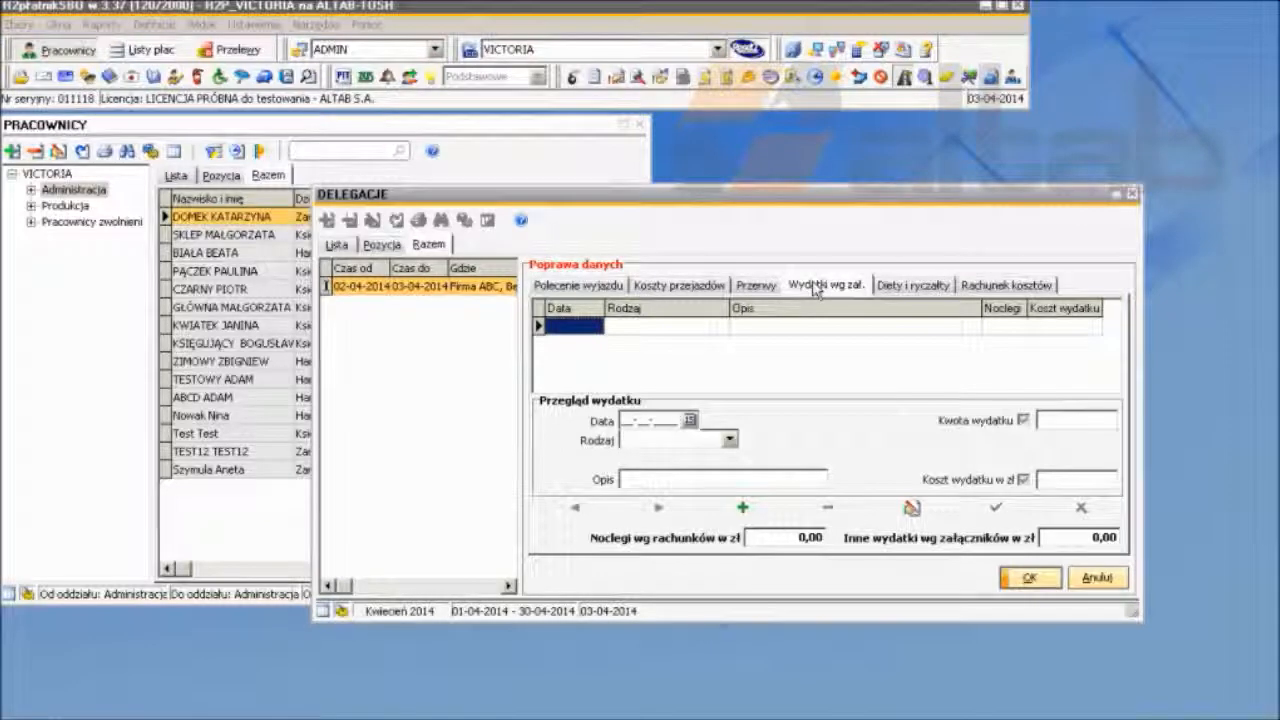
left_click(729, 440)
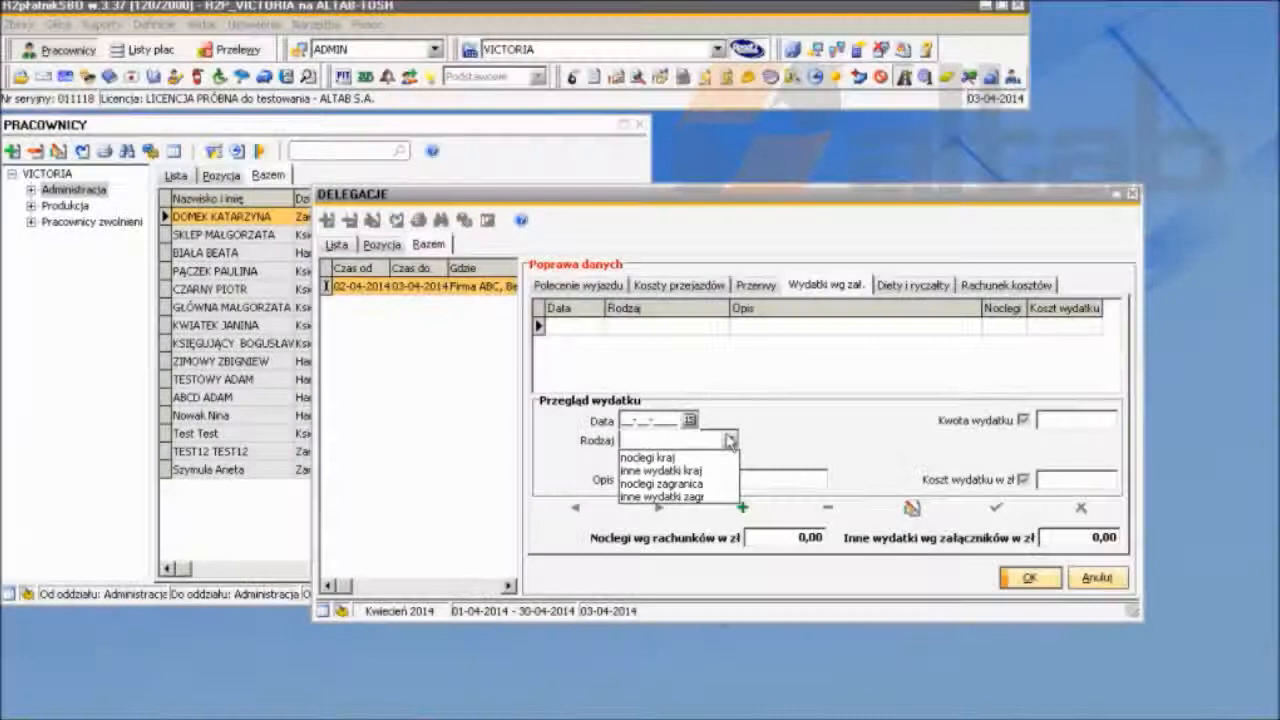
left_click(707, 484)
left_click(690, 420)
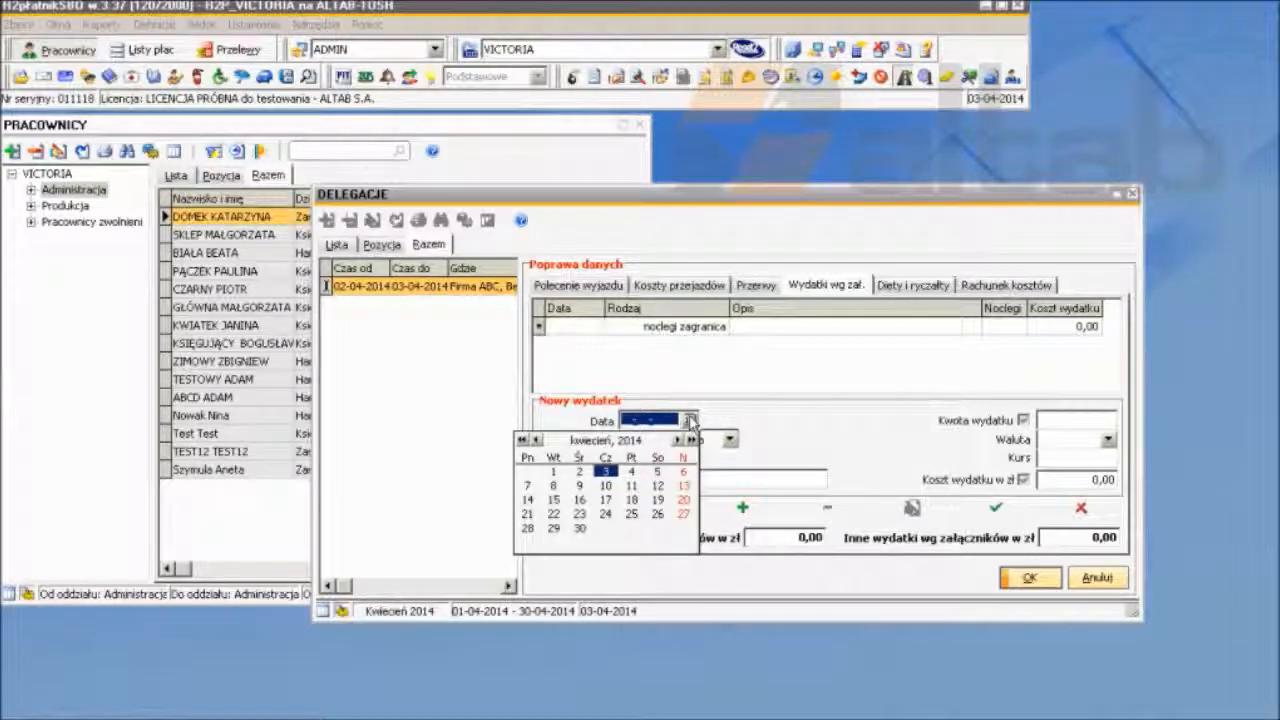
left_click(580, 472)
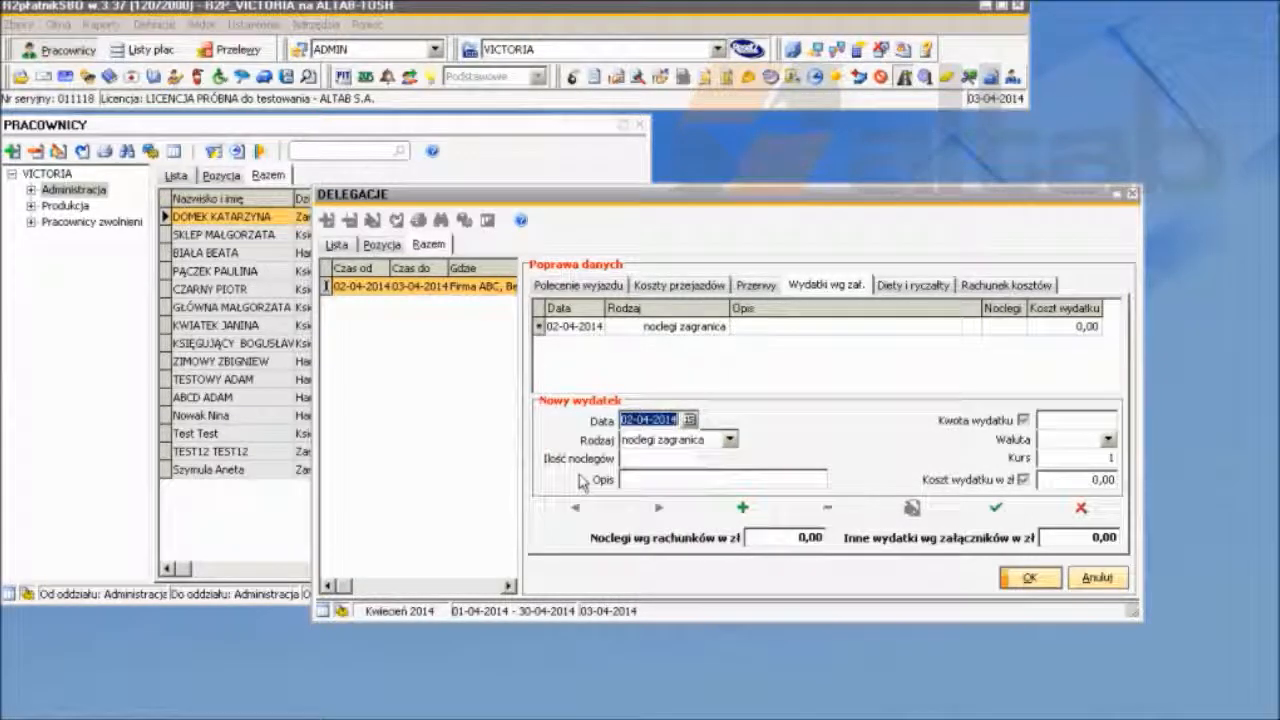
- Set the foreign accommodation expense to 1 night with an amount of 120 EUR
left_click(622, 458)
type("1")
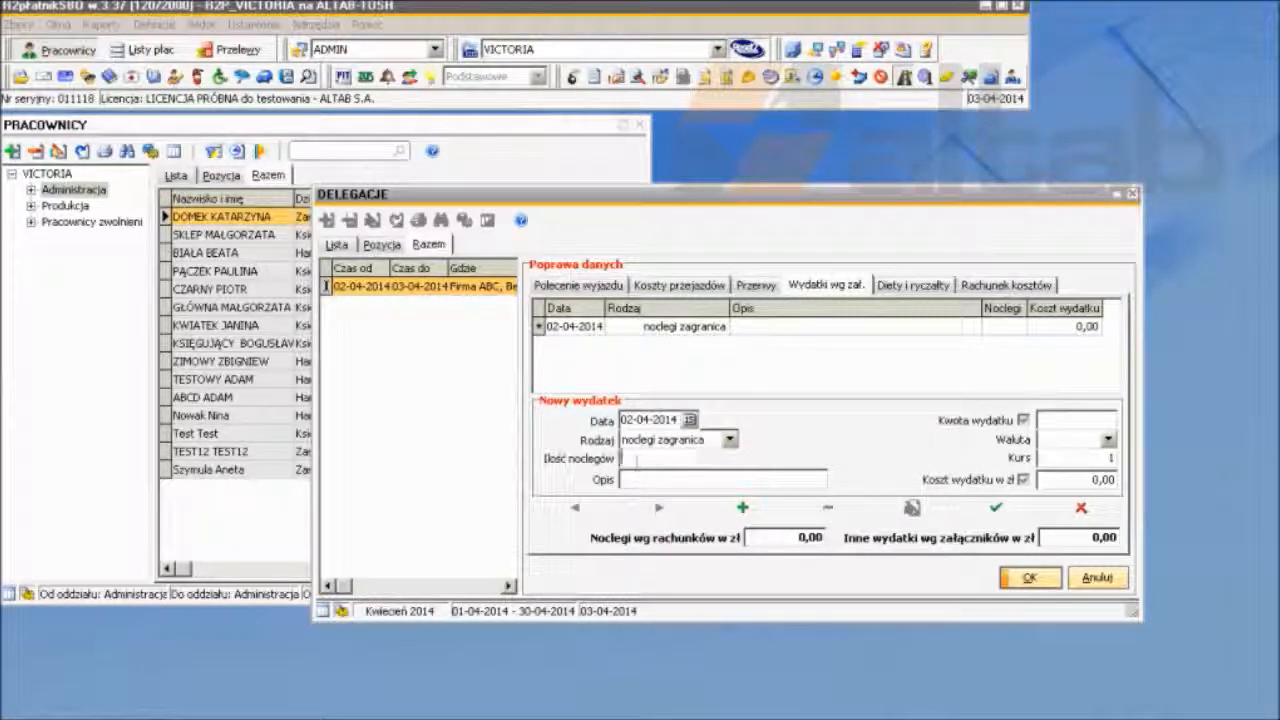
key("Tab")
left_click(1069, 421)
type("120")
left_click(1108, 439)
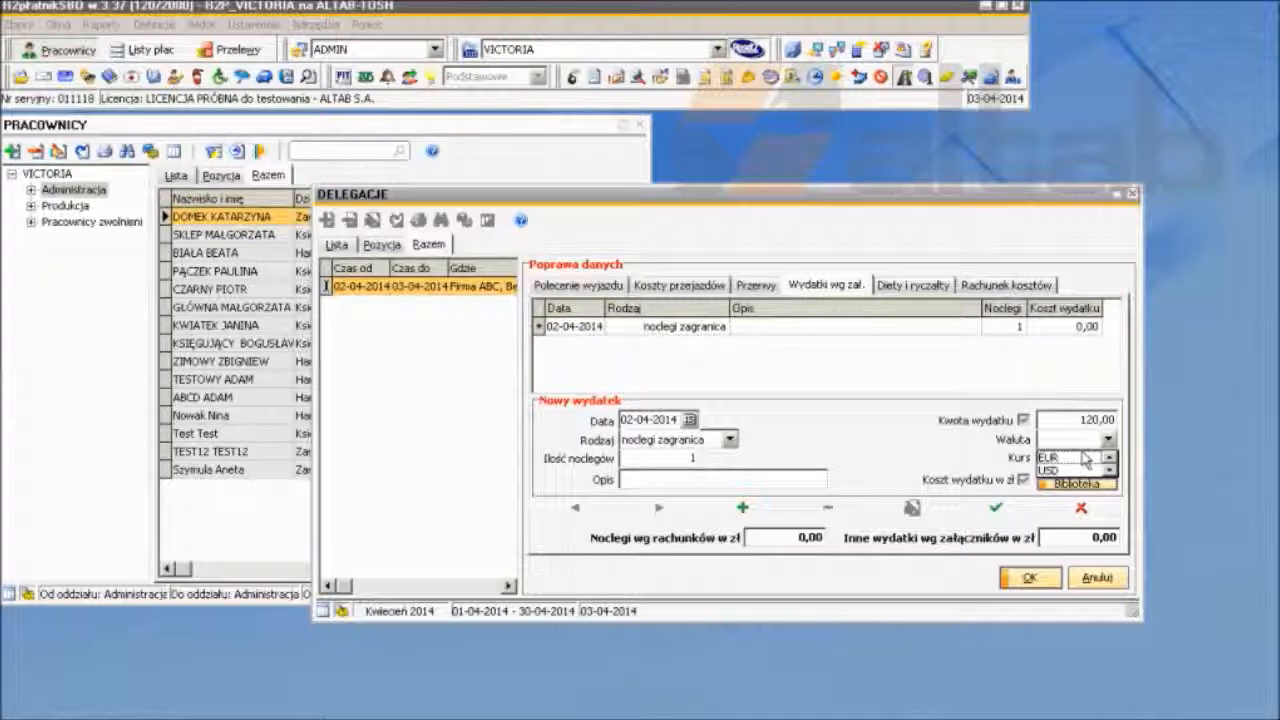
left_click(1086, 458)
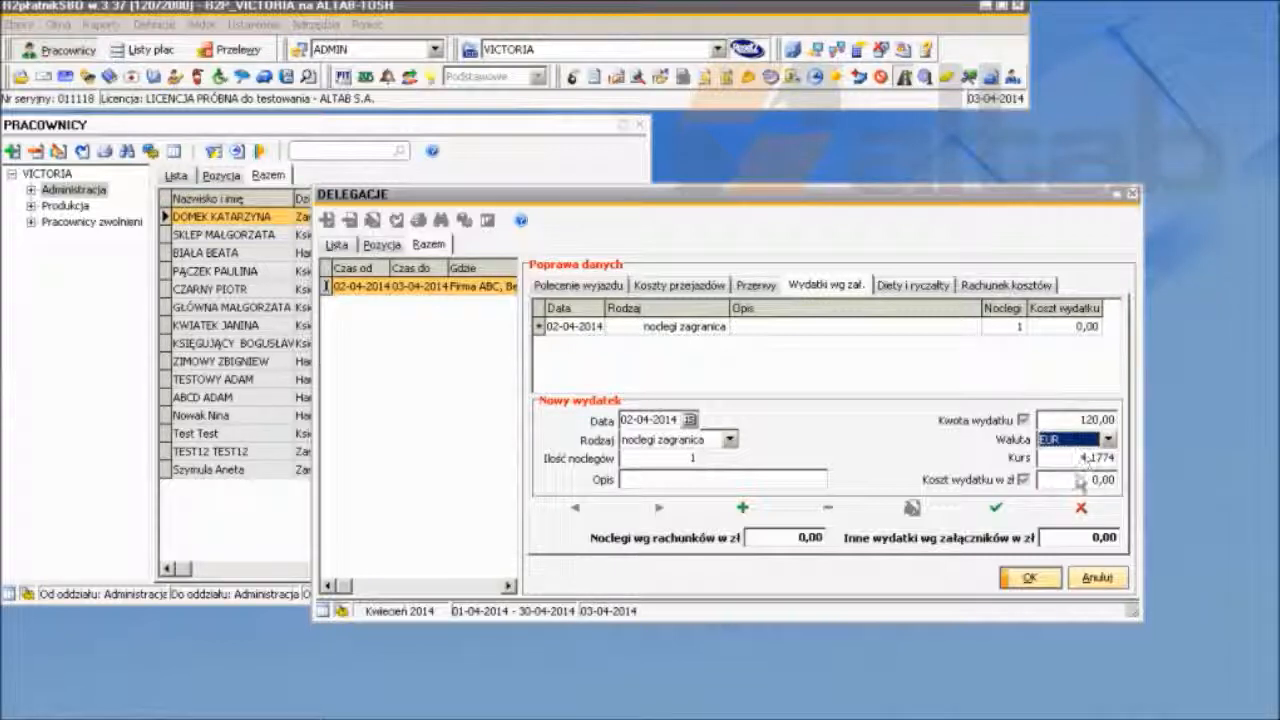
- Enable the Kwota wydatku and Koszt wydatku w zł options for the accommodation expense and save it
left_click(1024, 420)
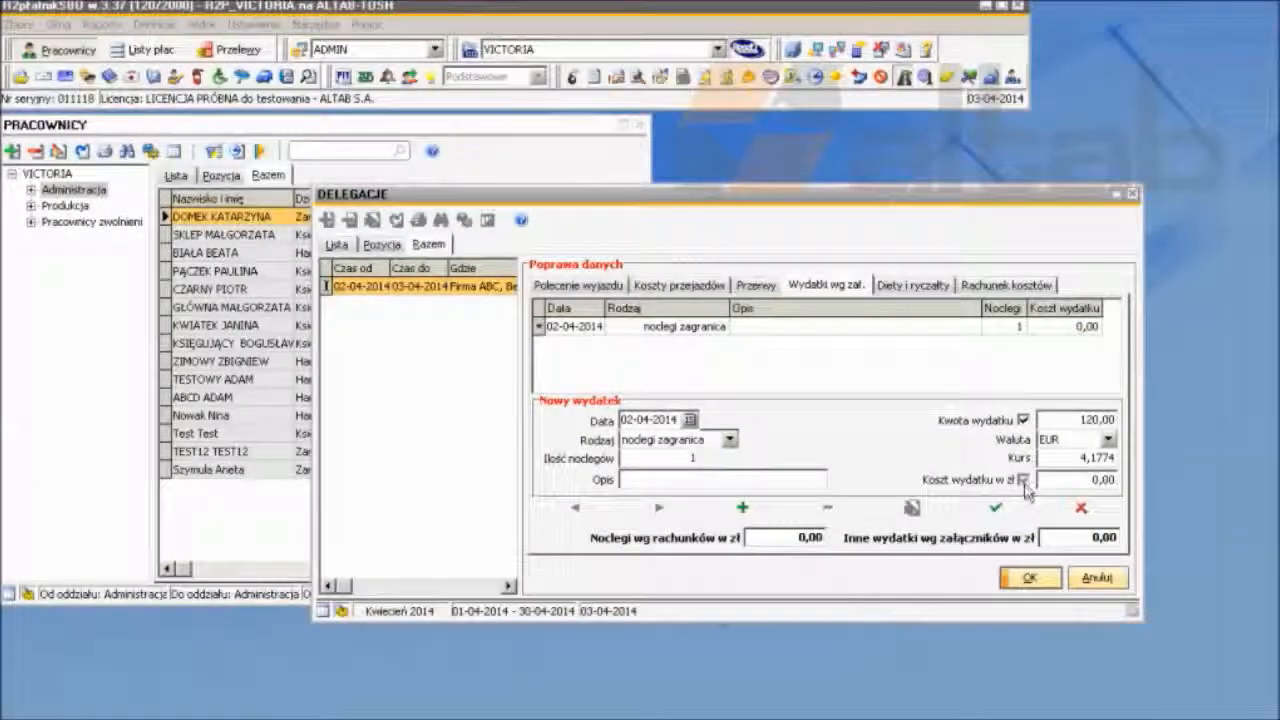
left_click(1024, 483)
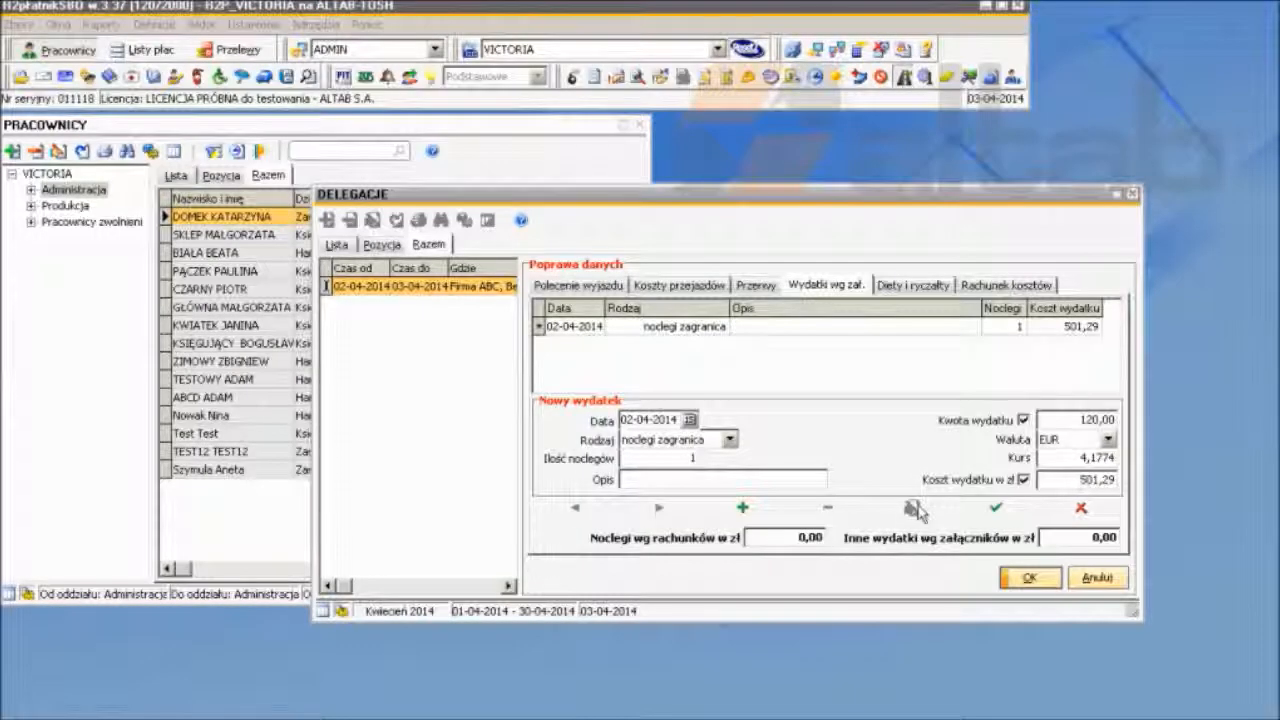
left_click(997, 508)
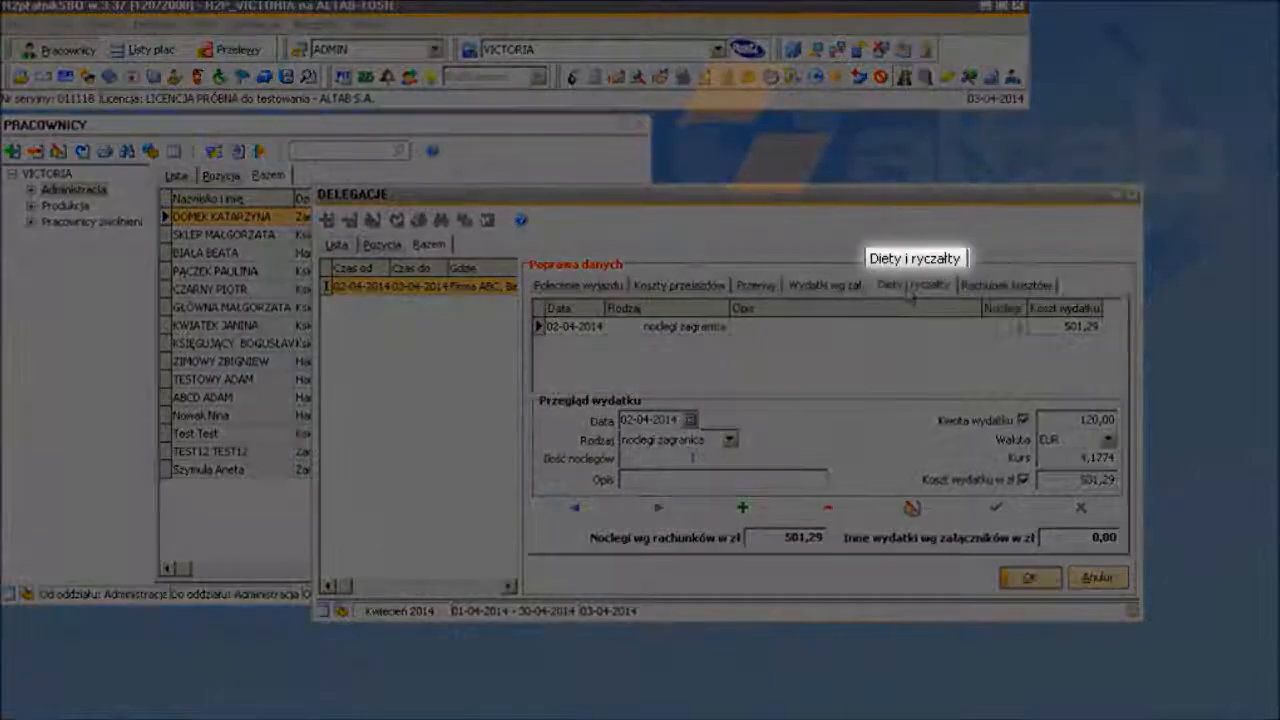
- Review the delegation's allowances and lump sums (Diety i ryczałty) and its cost account (Rachunek kosztów)
left_click(910, 287)
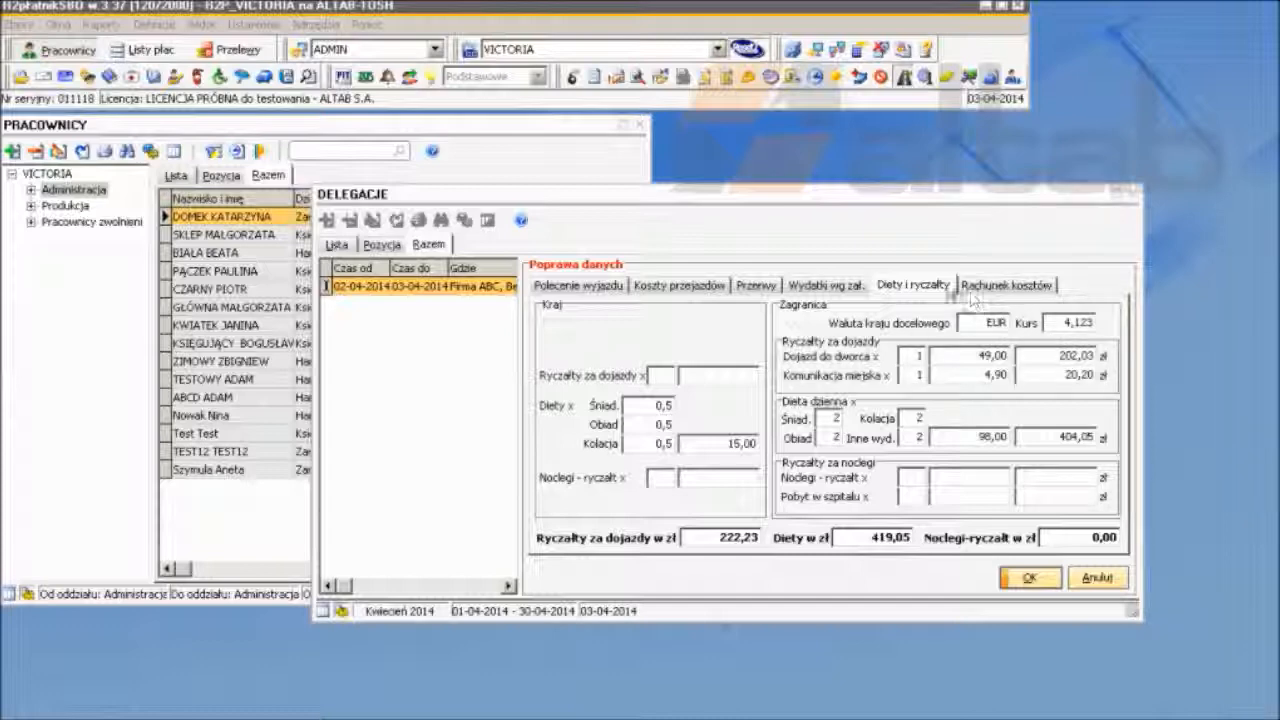
left_click(1019, 287)
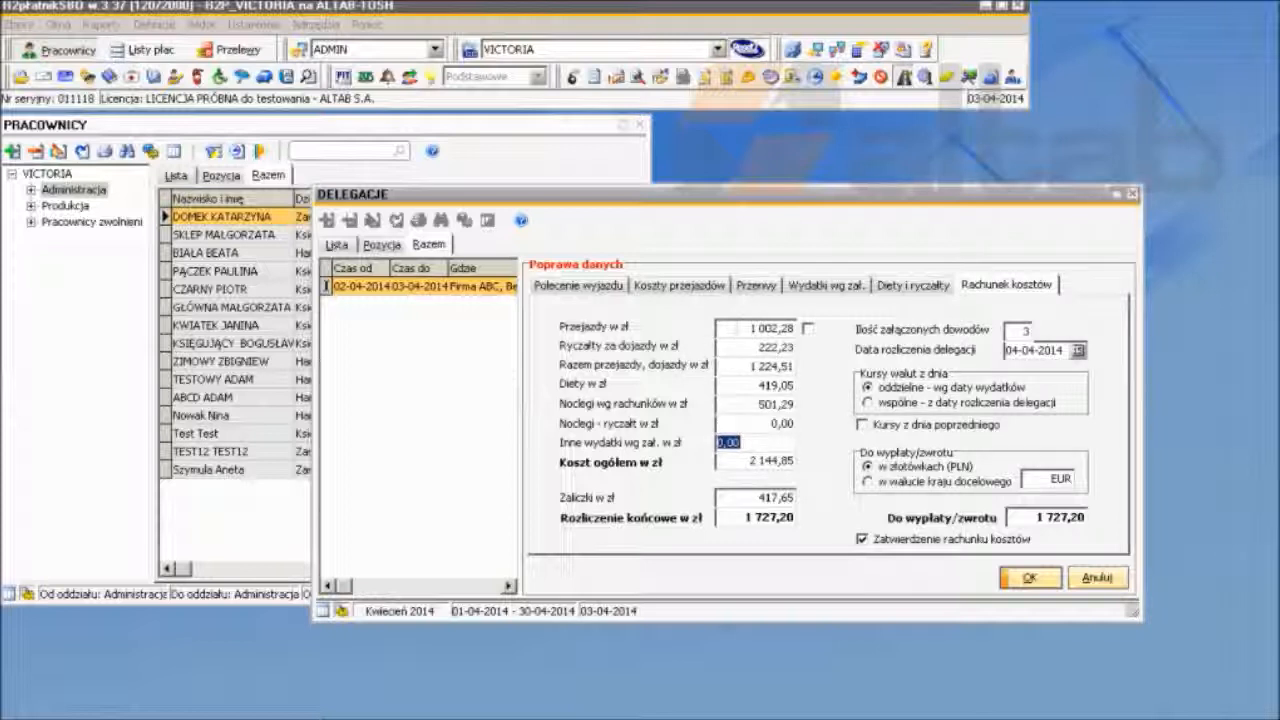
left_click(736, 328)
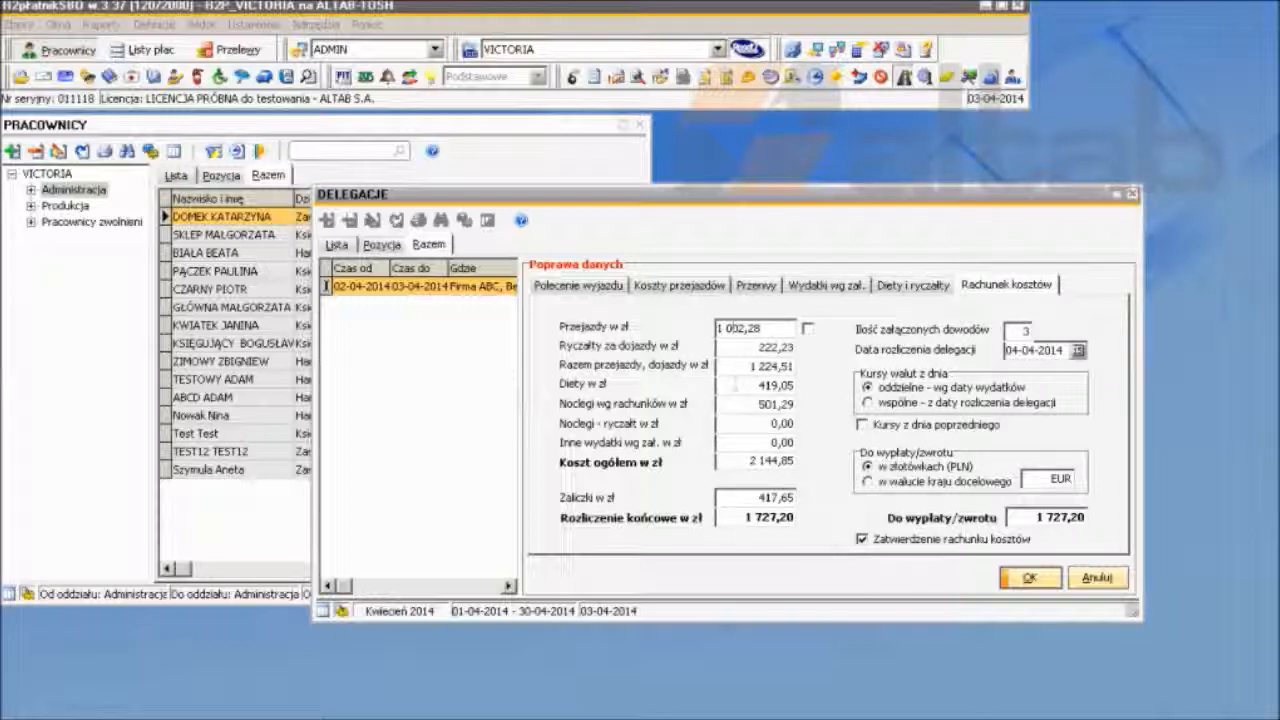
- Check the allowances, advance and number of attached receipts in the cost account, then save the delegation and confirm its changes
left_click(736, 385)
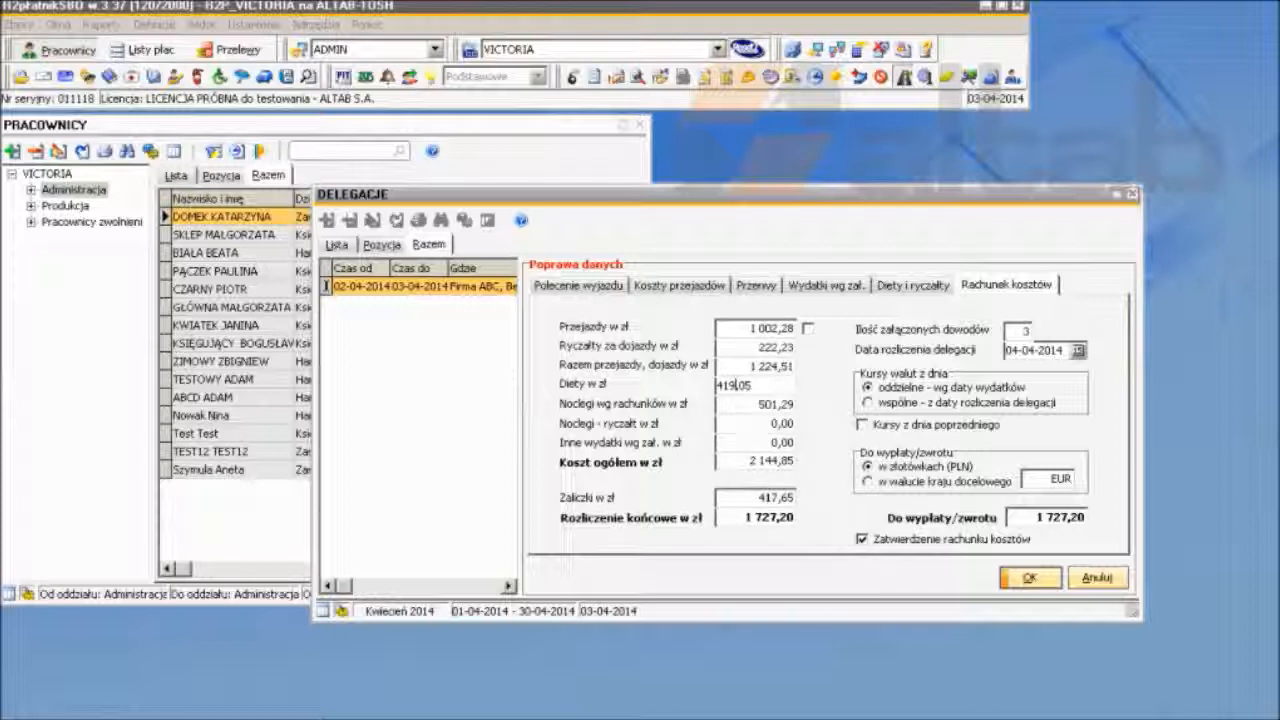
left_click(741, 499)
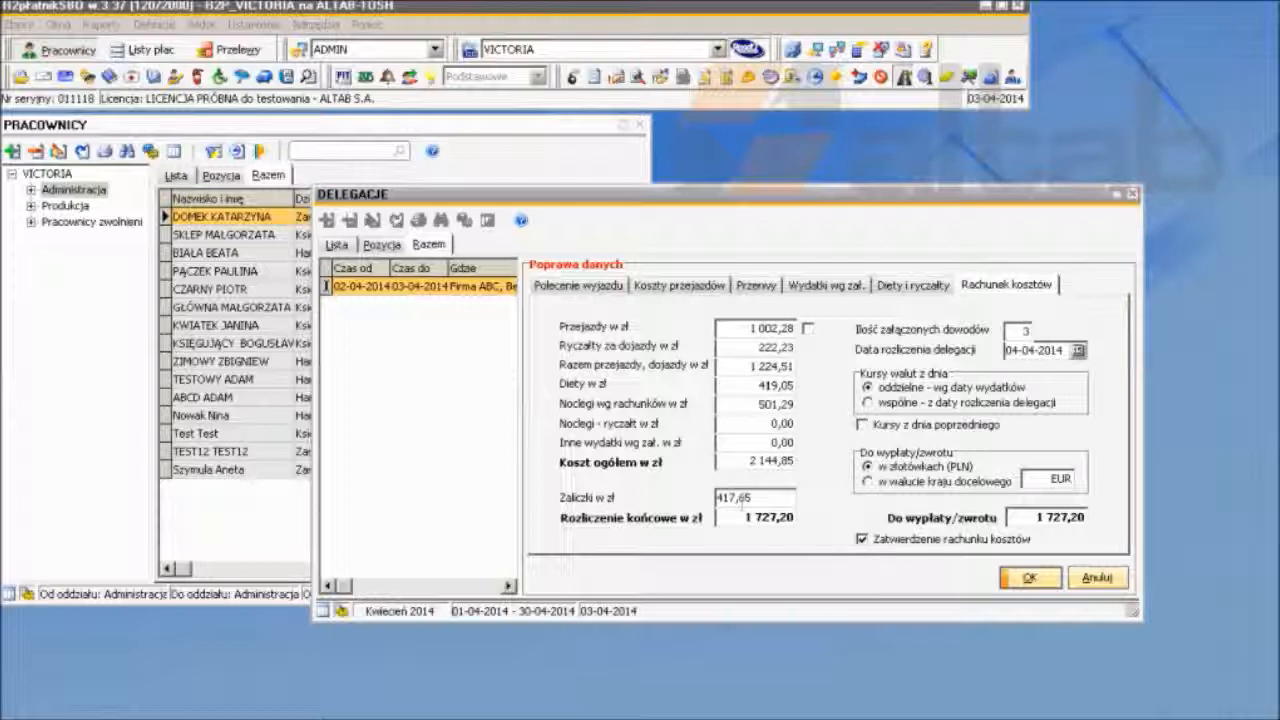
left_click(1012, 331)
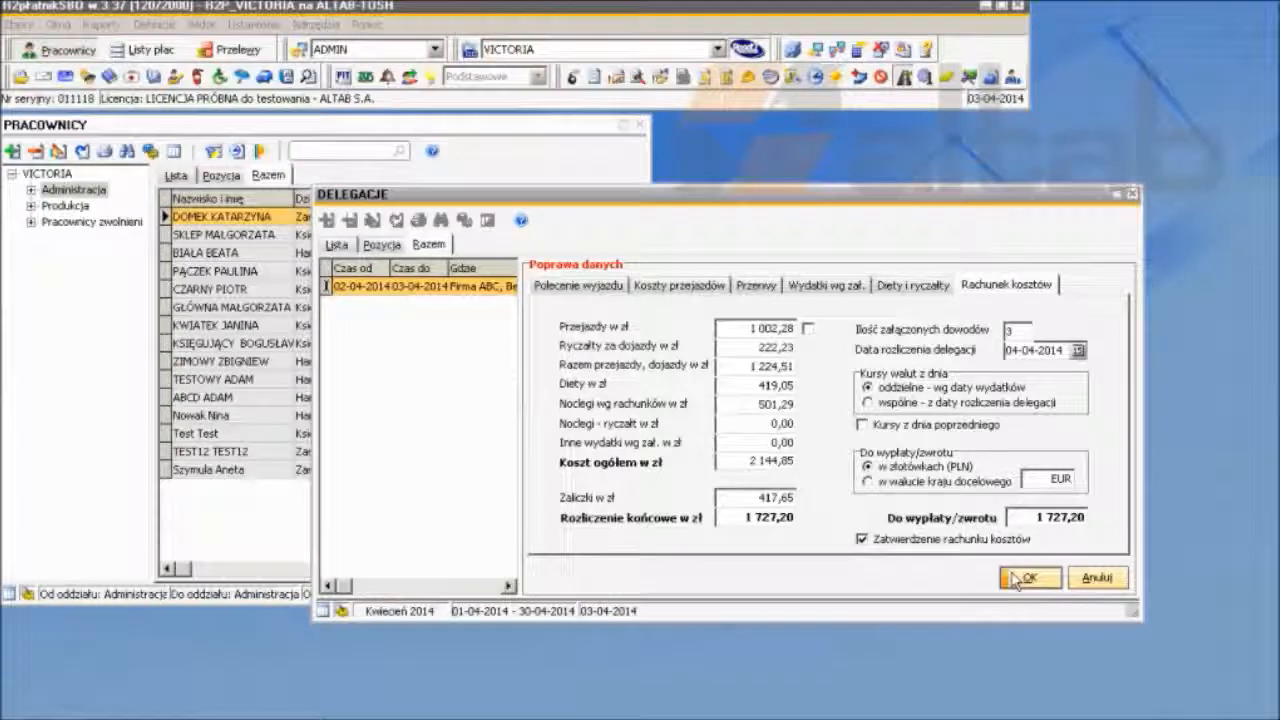
left_click(1022, 580)
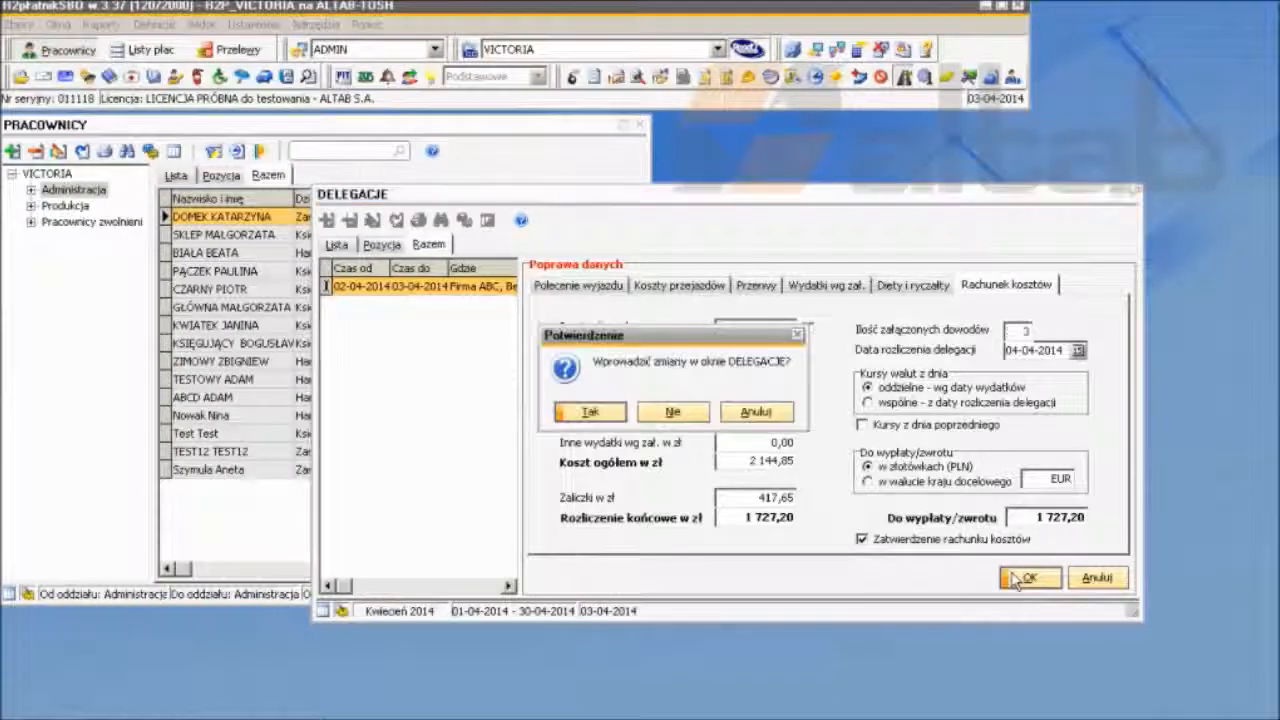
left_click(590, 412)
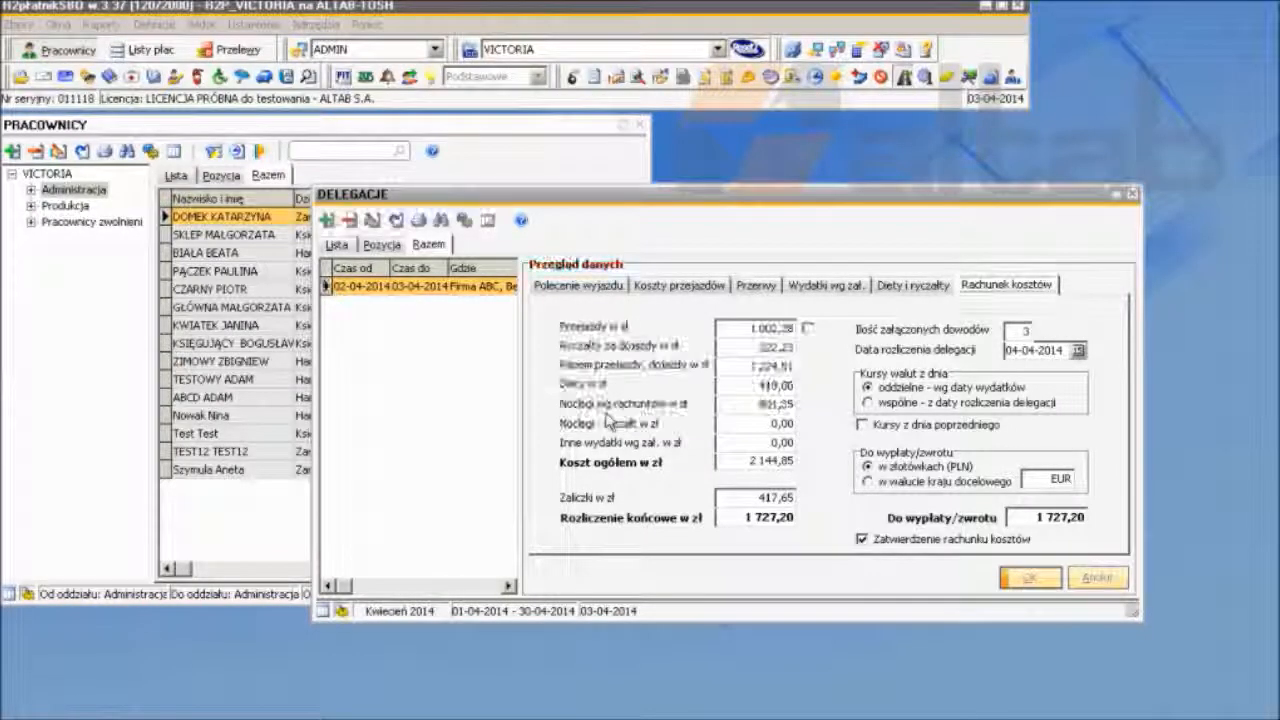
- Generate the print preview of the Delegacja zagraniczna - rachunek report and review it down to the signature section
left_click(418, 222)
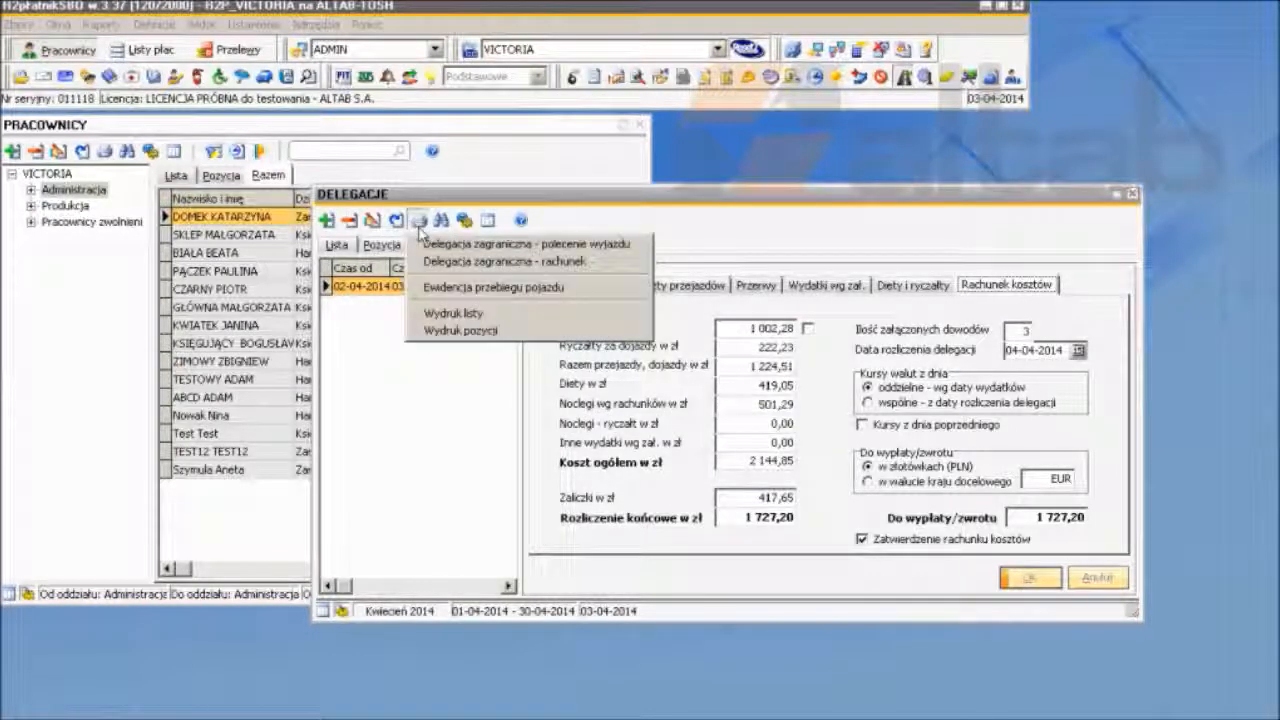
left_click(435, 261)
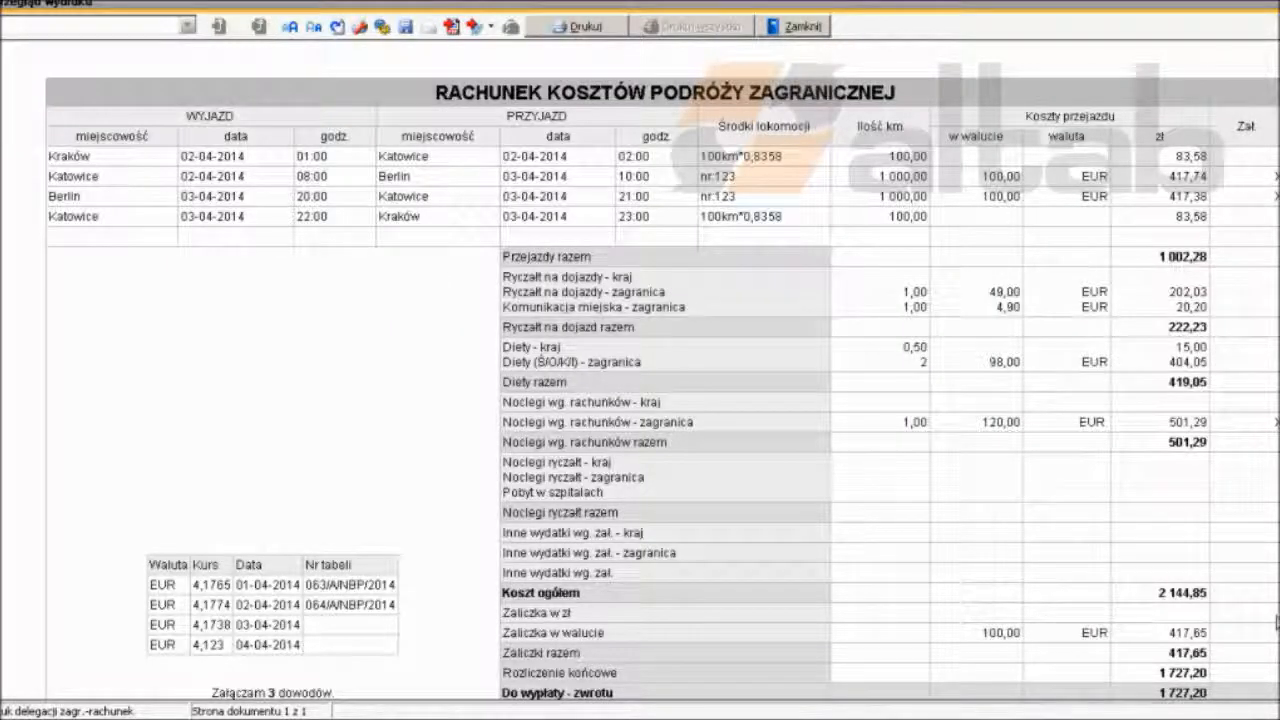
scroll(1277, 622, "down", 1)
scroll(1277, 622, "down", 5)
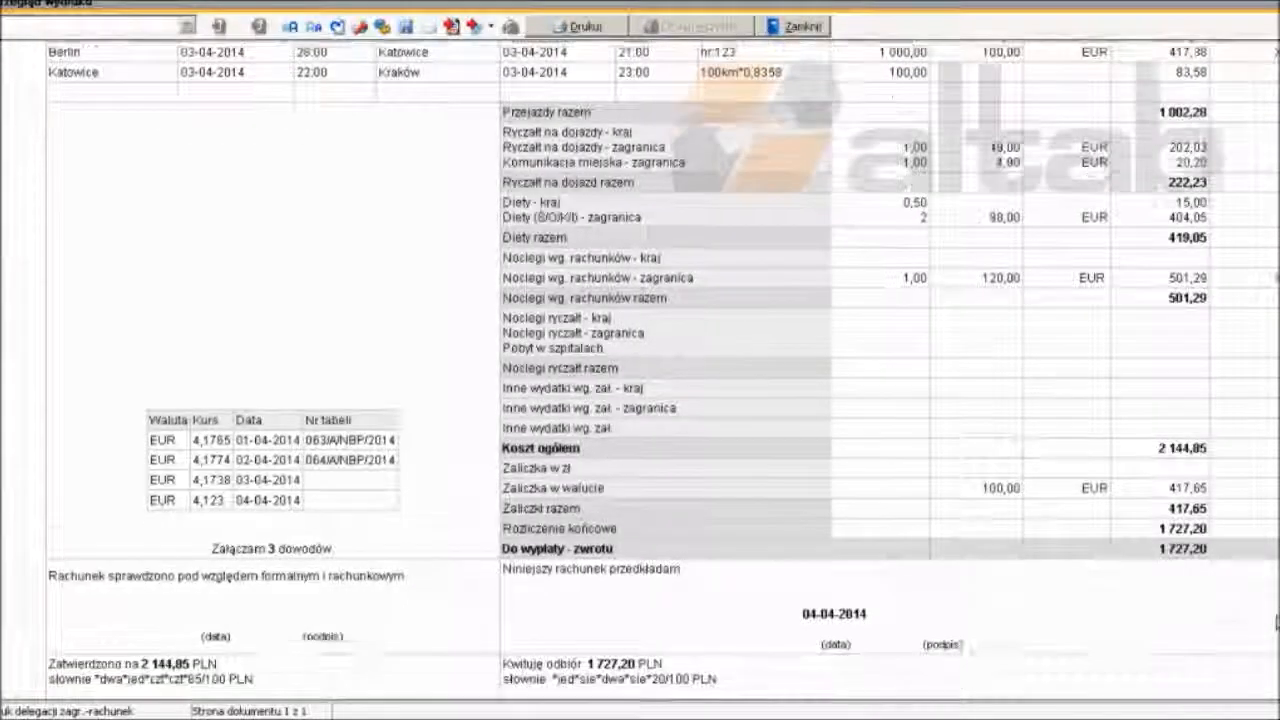
scroll(1277, 622, "down", 1)
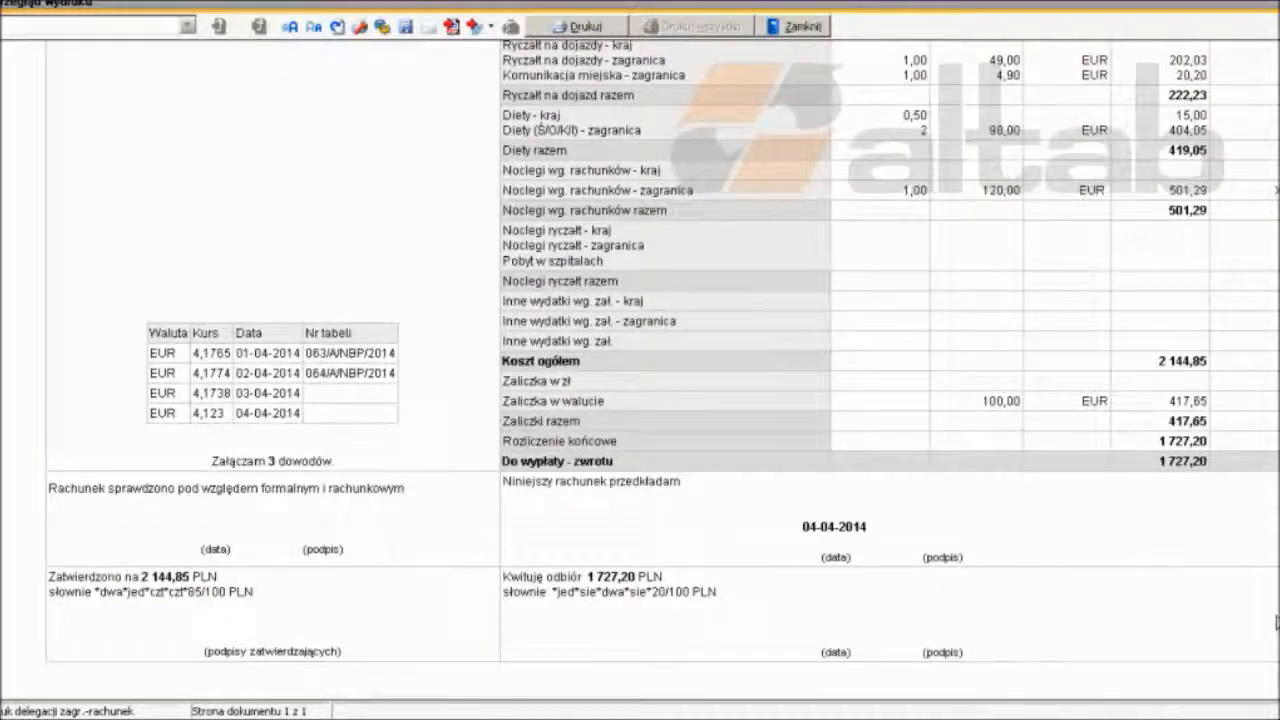